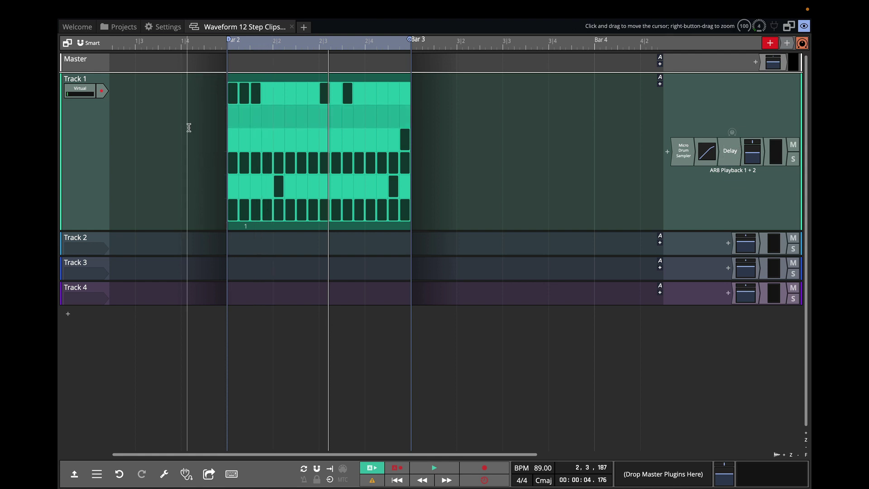
While the pattern plays, swap the step-10 closed hi-hat for an open hi-hat.
{"action": "key", "text": "space"}
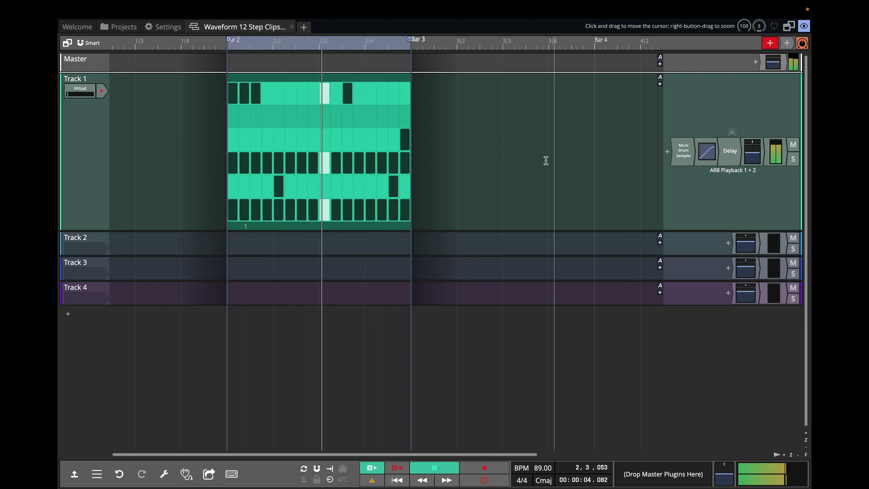
{"action": "left_click", "coordinate": [339, 166]}
{"action": "left_click", "coordinate": [337, 126]}
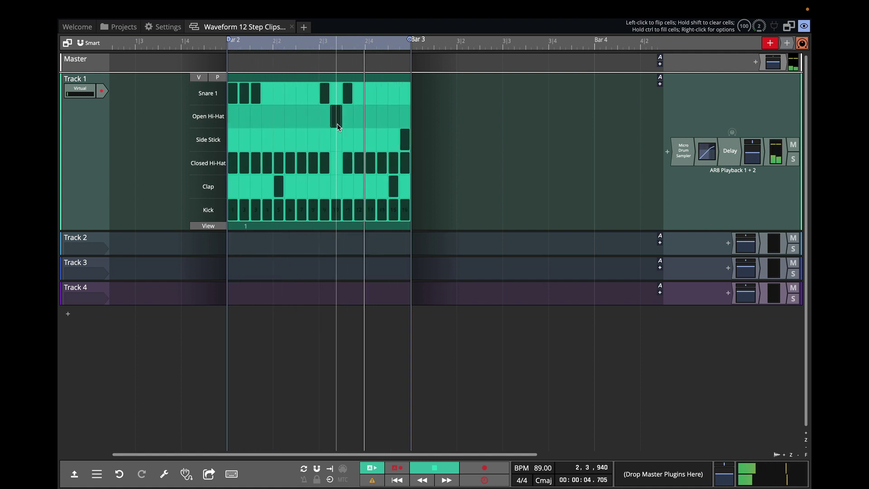
{"action": "key", "text": "space"}
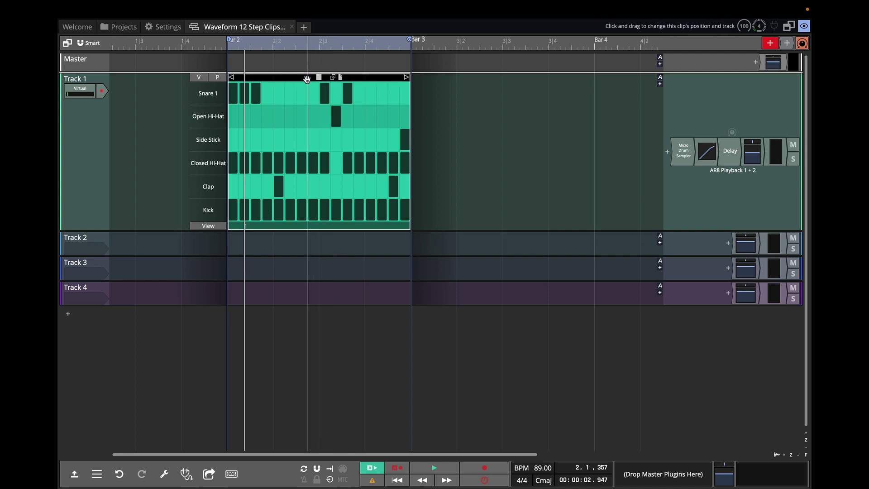
Delete Track 1's step clip, clear the loop range and put the playhead at Bar 2.
{"action": "key", "text": "Delete"}
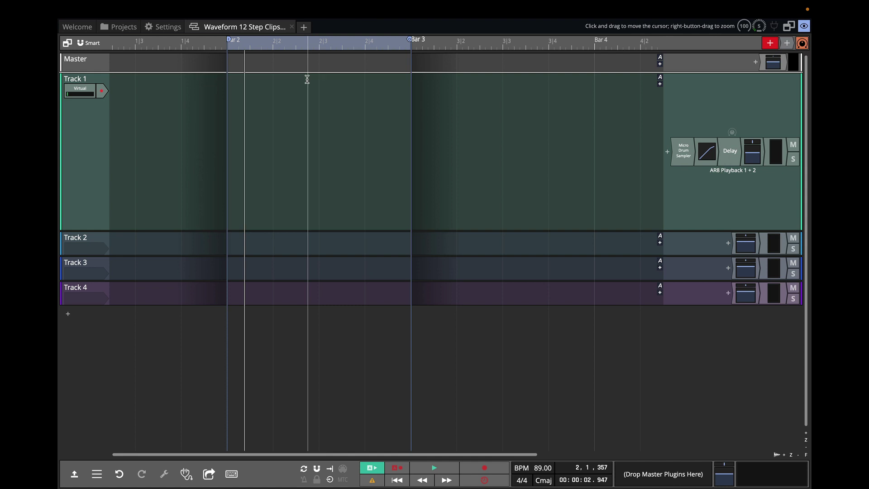
{"action": "left_click", "coordinate": [462, 124]}
{"action": "left_click", "coordinate": [204, 150]}
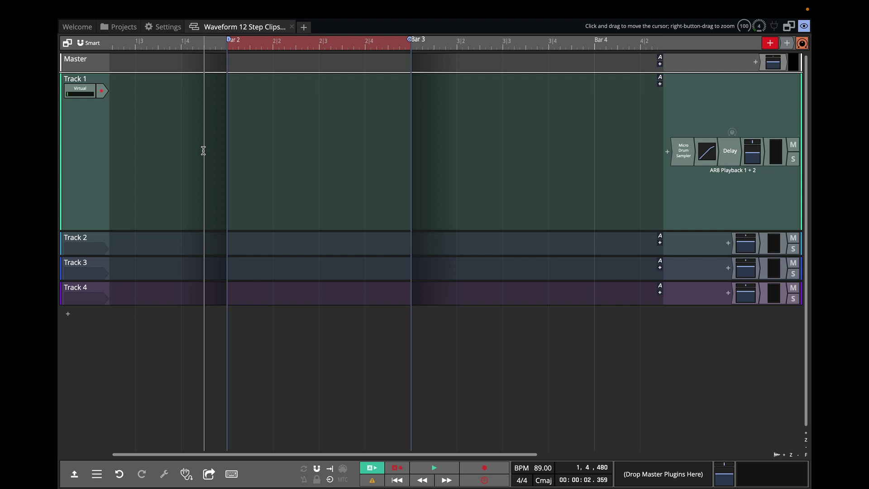
{"action": "key", "text": "o"}
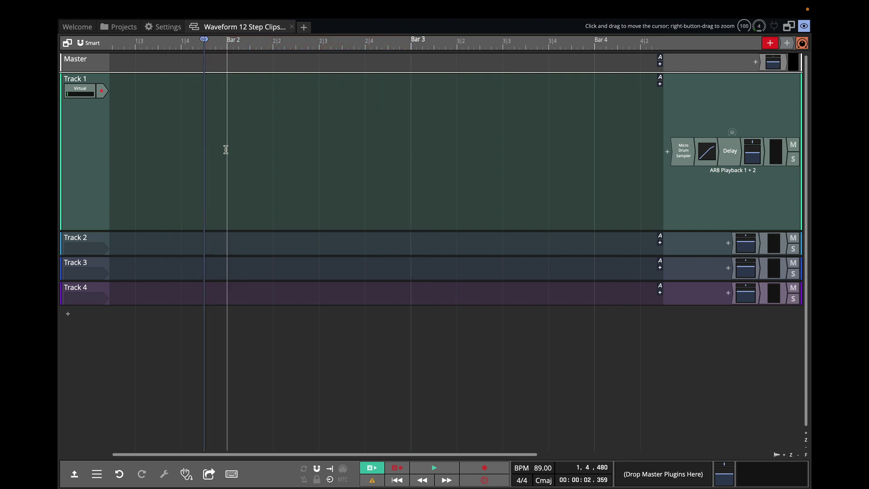
{"action": "left_click", "coordinate": [227, 116]}
Insert an empty step clip on Track 1 at Bar 2, then view the Micro Drum Sampler window.
{"action": "right_click", "coordinate": [227, 117]}
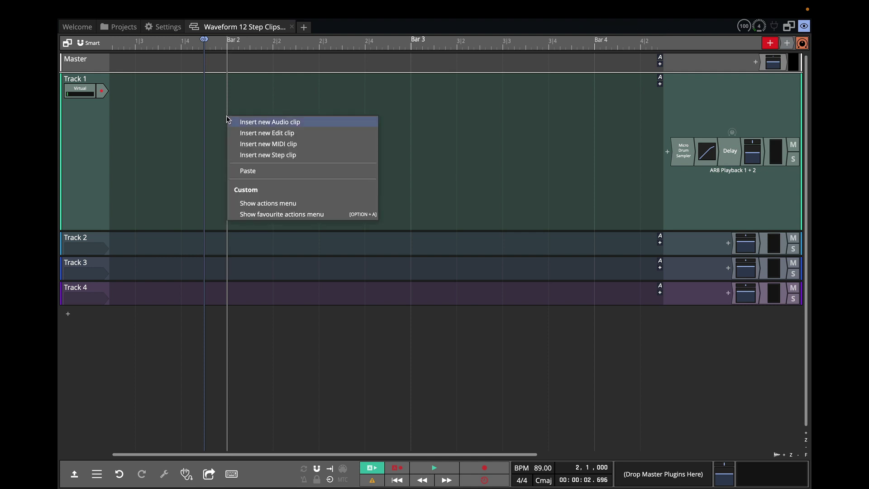
{"action": "left_click", "coordinate": [256, 156]}
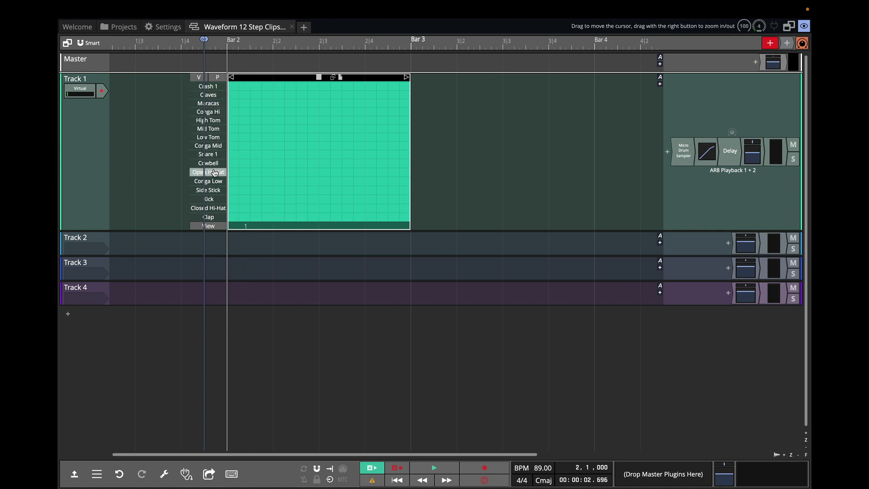
{"action": "double_click", "coordinate": [683, 159]}
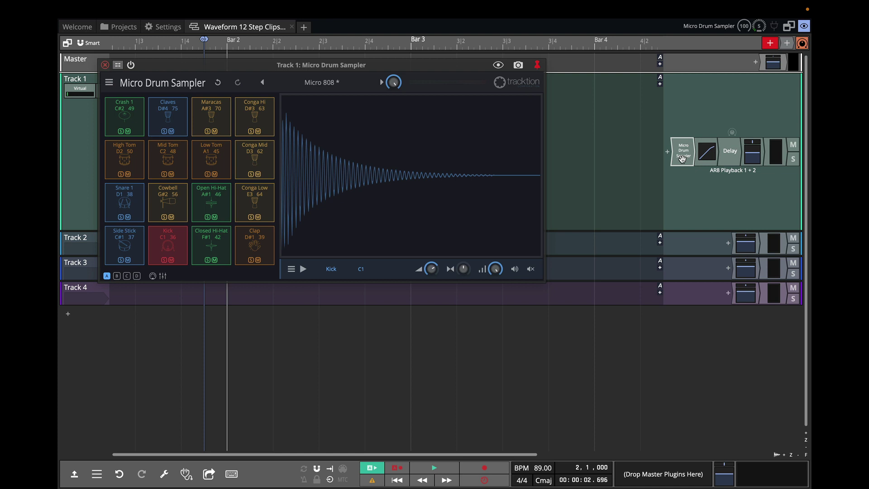
{"action": "left_click_drag", "start_coordinate": [210, 74], "coordinate": [306, 152]}
Close the sampler window, then program kicks on steps 1, 5, 9 and 13 and audition them.
{"action": "left_click", "coordinate": [200, 145]}
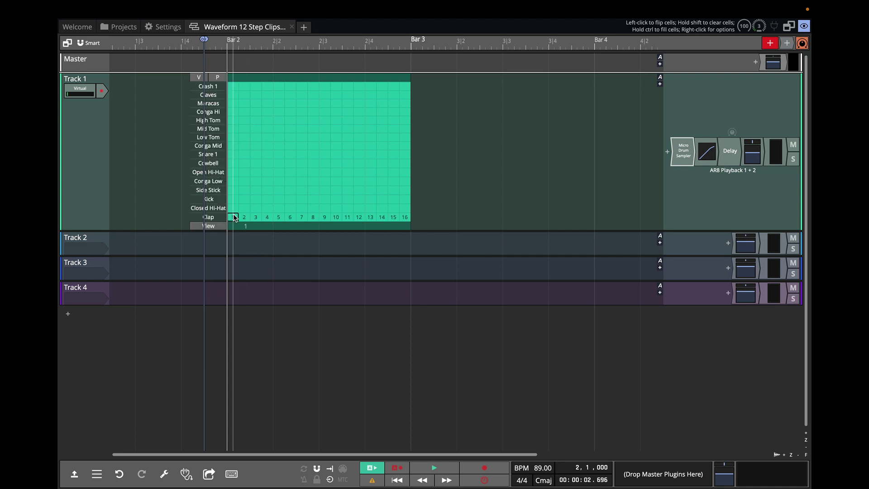
{"action": "scroll", "coordinate": [258, 206], "scroll_direction": "up", "scroll_amount": 4}
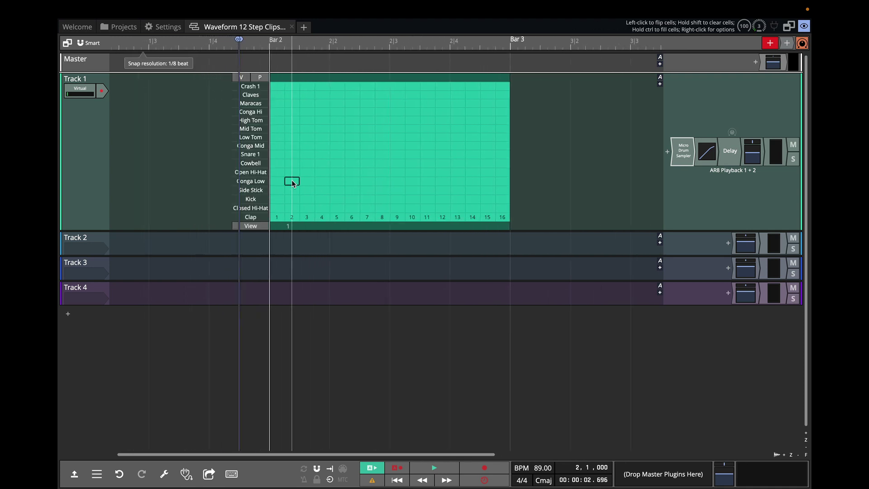
{"action": "left_click", "coordinate": [277, 200]}
{"action": "left_click", "coordinate": [337, 200]}
{"action": "left_click", "coordinate": [397, 199]}
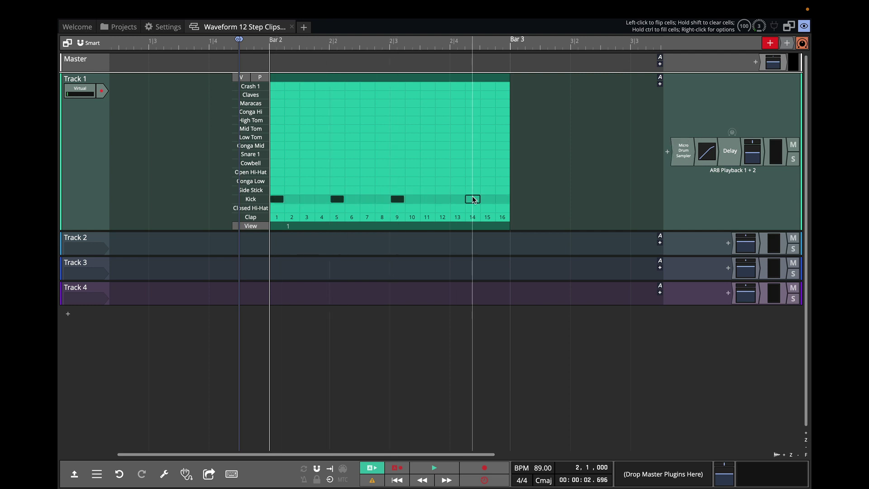
{"action": "left_click", "coordinate": [457, 199]}
{"action": "key", "text": "space"}
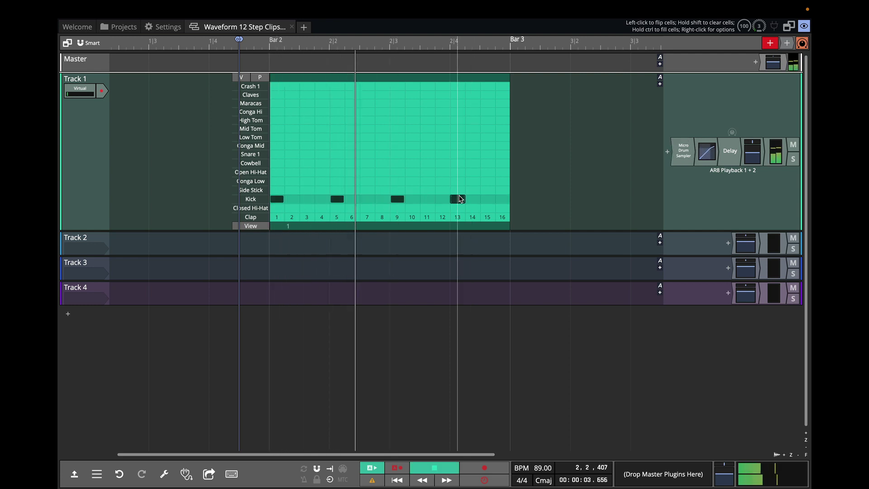
{"action": "key", "text": "space"}
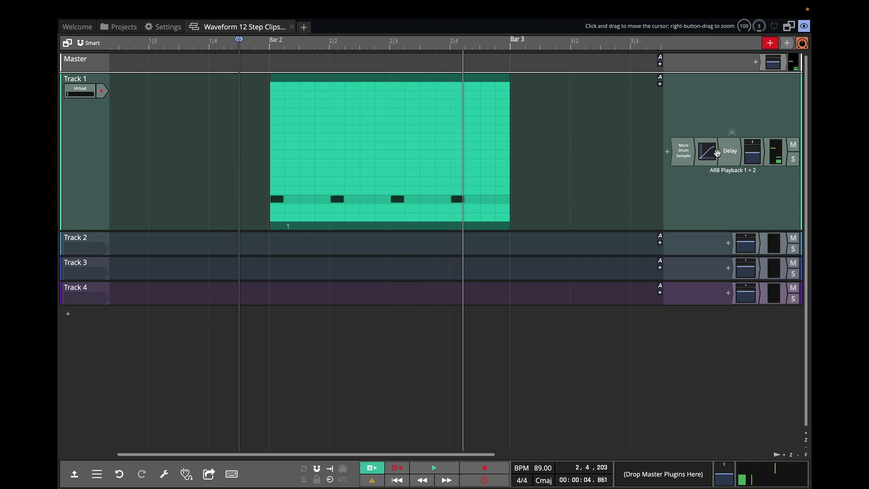
Bypass the Delay plugin on Track 1 and replay the clip without it.
{"action": "right_click", "coordinate": [724, 153]}
{"action": "left_click", "coordinate": [715, 174]}
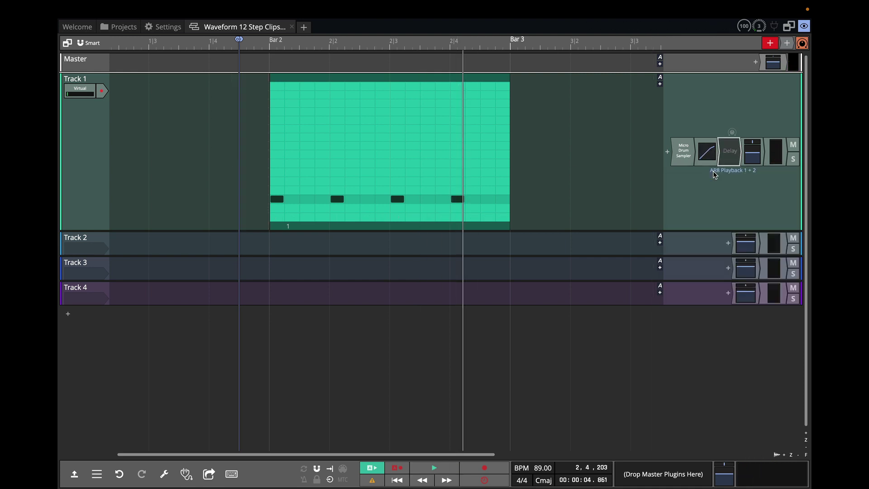
{"action": "left_click", "coordinate": [223, 194]}
{"action": "key", "text": "space"}
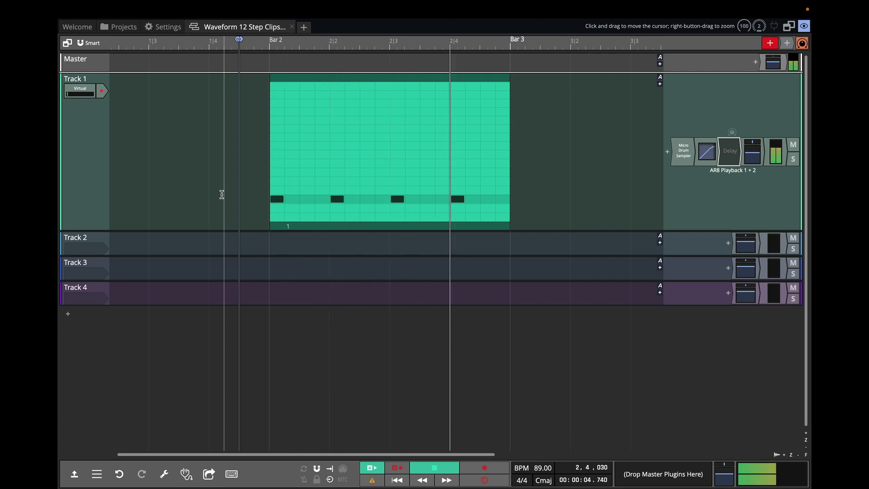
Stop playback and add closed hi-hat, side stick, open hi-hat and Snare 1 on step 1.
{"action": "key", "text": "space"}
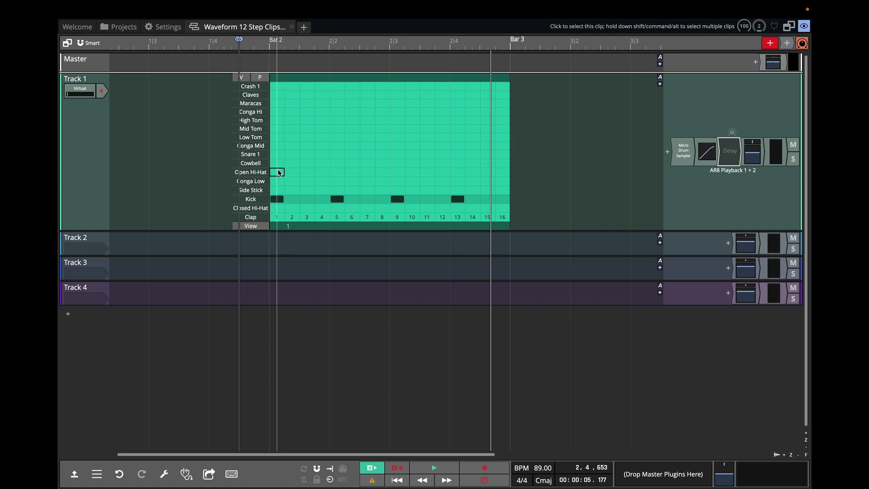
{"action": "left_click", "coordinate": [279, 207]}
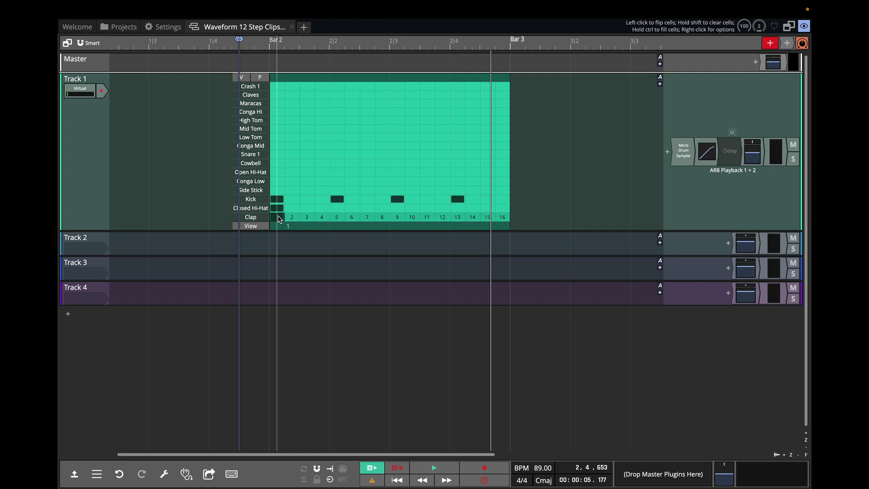
{"action": "left_click", "coordinate": [277, 189]}
{"action": "left_click", "coordinate": [276, 173]}
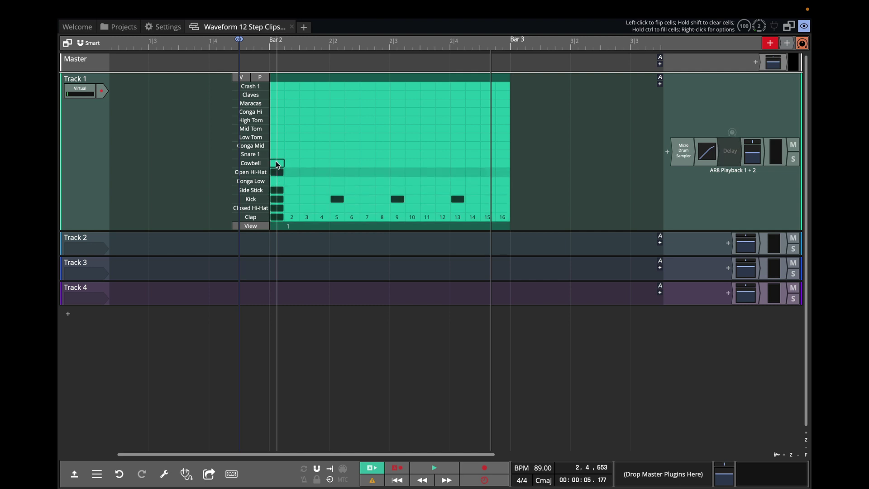
{"action": "left_click", "coordinate": [277, 155]}
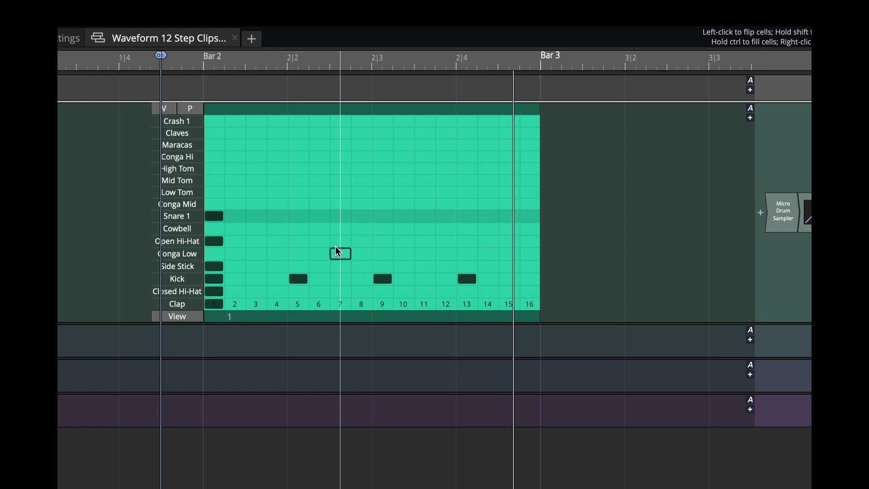
Show only the drum rows in use, then place claps on steps 5, 10 and 13.
{"action": "left_click", "coordinate": [184, 318]}
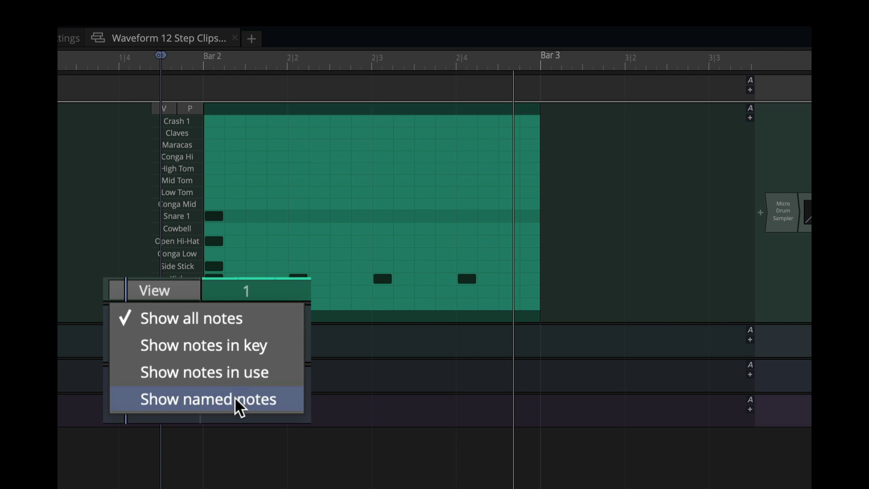
{"action": "left_click", "coordinate": [215, 373]}
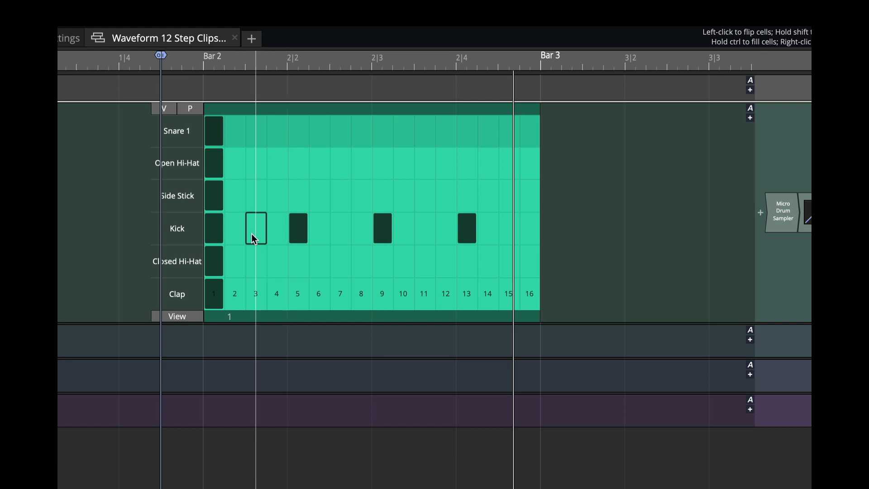
{"action": "left_click", "coordinate": [299, 294]}
{"action": "left_click", "coordinate": [396, 294]}
{"action": "left_click", "coordinate": [474, 295]}
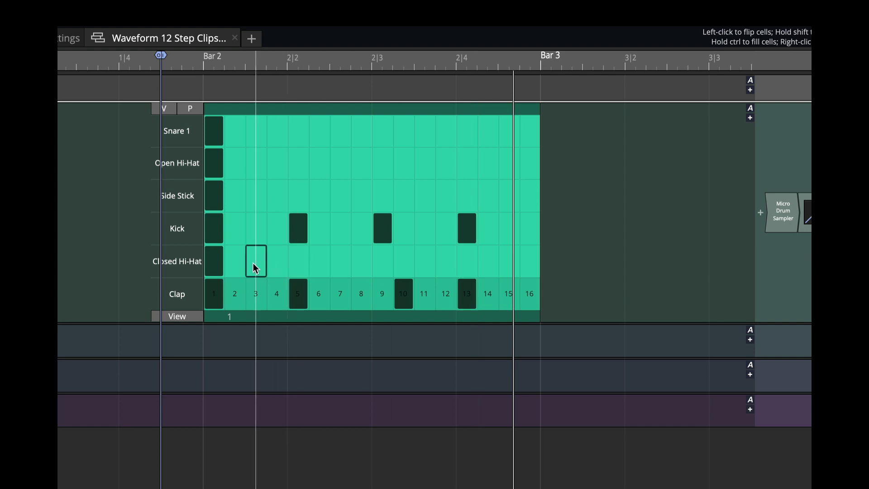
Fill the Closed Hi-Hat row on every 2nd step and delete the side stick hit.
{"action": "right_click", "coordinate": [177, 270]}
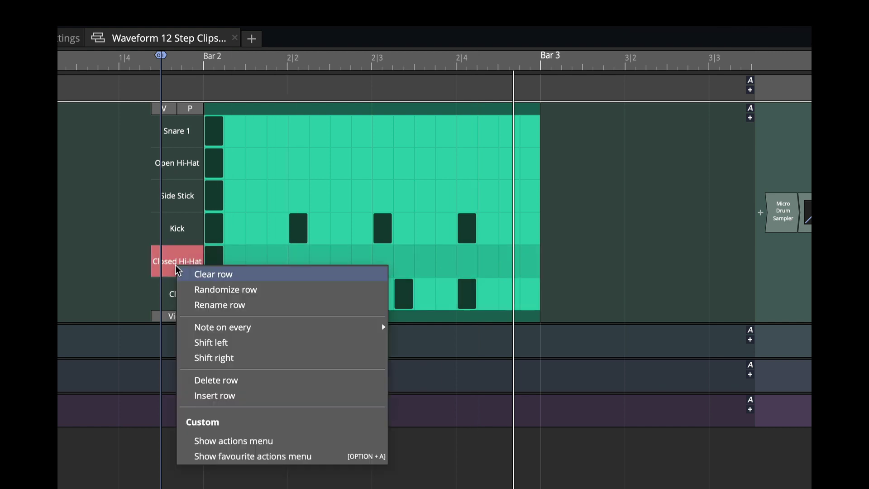
{"action": "mouse_move", "coordinate": [243, 332]}
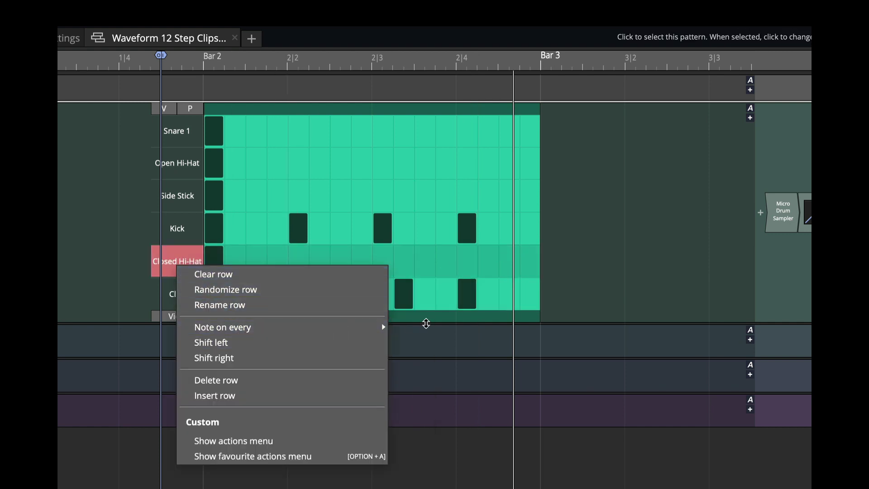
{"action": "left_click", "coordinate": [408, 342]}
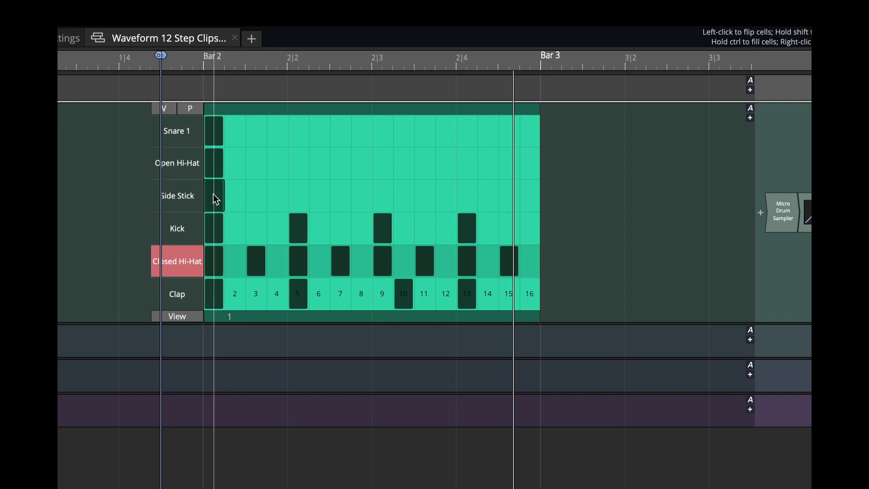
{"action": "key", "text": "Delete"}
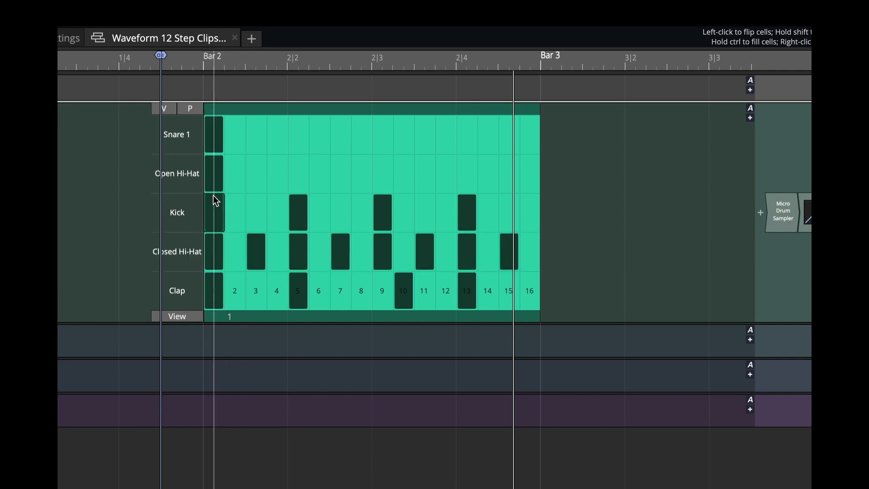
Refresh the row filter so only the five used drum rows are shown.
{"action": "left_click", "coordinate": [178, 316]}
{"action": "left_click", "coordinate": [191, 332]}
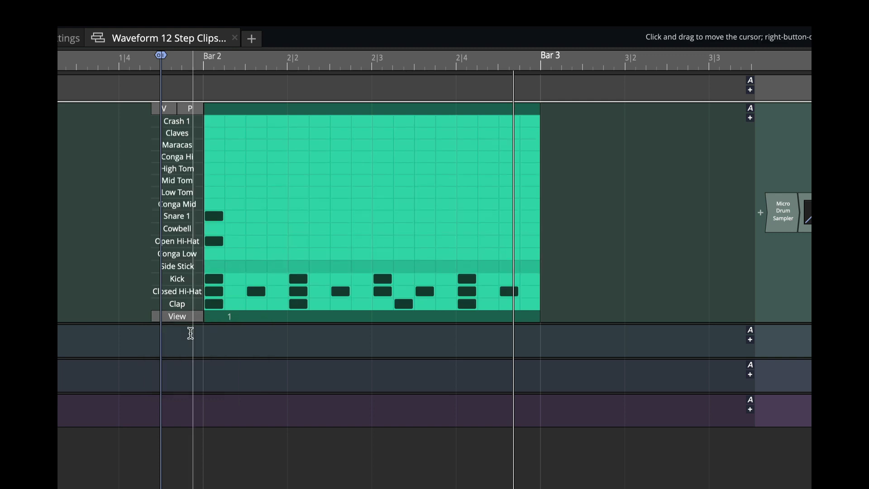
{"action": "left_click", "coordinate": [189, 314]}
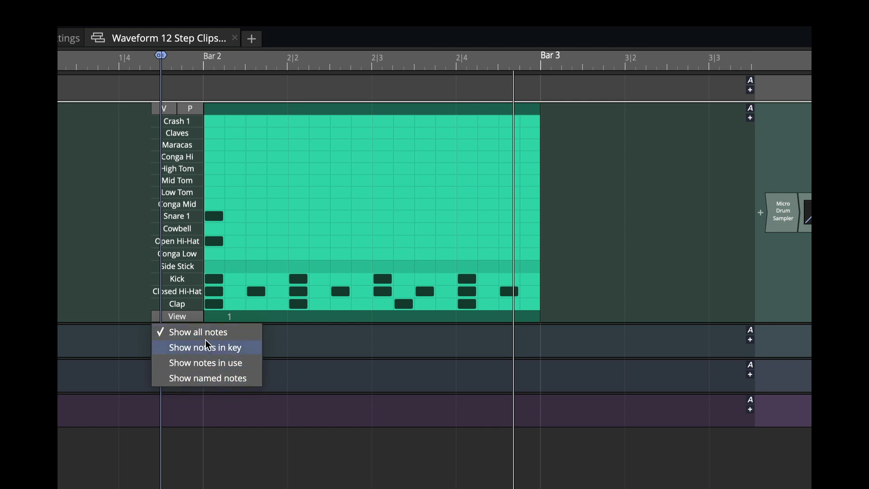
{"action": "left_click", "coordinate": [208, 357]}
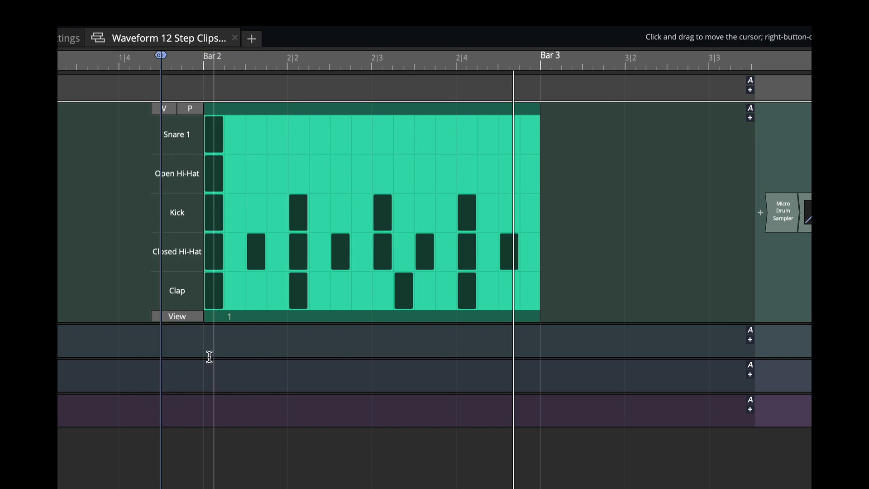
{"action": "scroll", "coordinate": [210, 357], "scroll_direction": "up", "scroll_amount": 5}
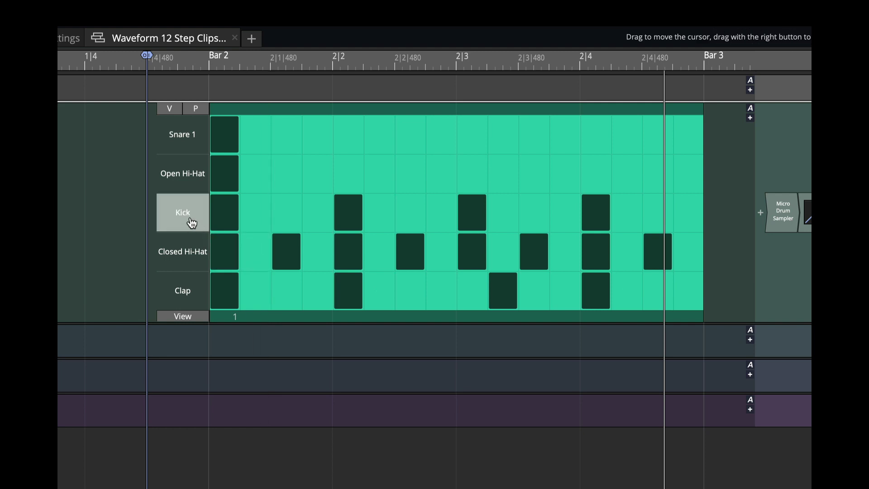
Move the Kick and Snare 1 rows lower, shift the open hi-hat to step 12, add Snare 1 on 5 and 10.
{"action": "left_click_drag", "start_coordinate": [190, 223], "coordinate": [188, 309]}
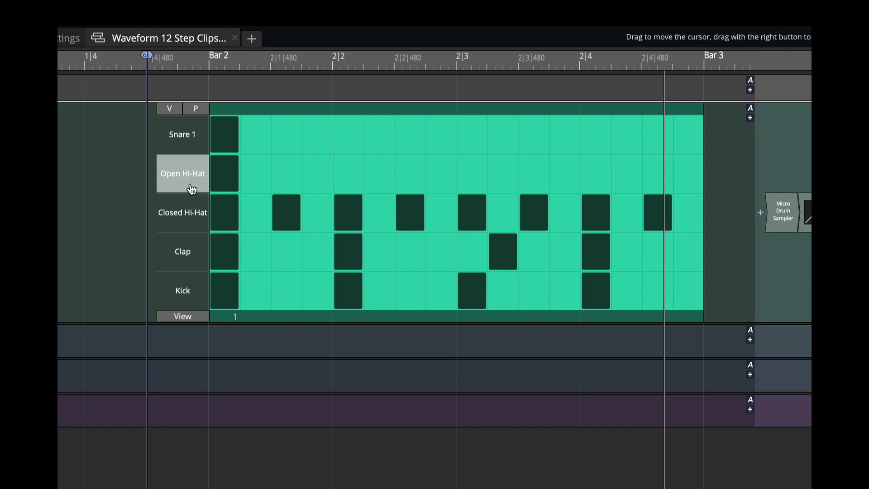
{"action": "left_click_drag", "start_coordinate": [192, 153], "coordinate": [193, 272]}
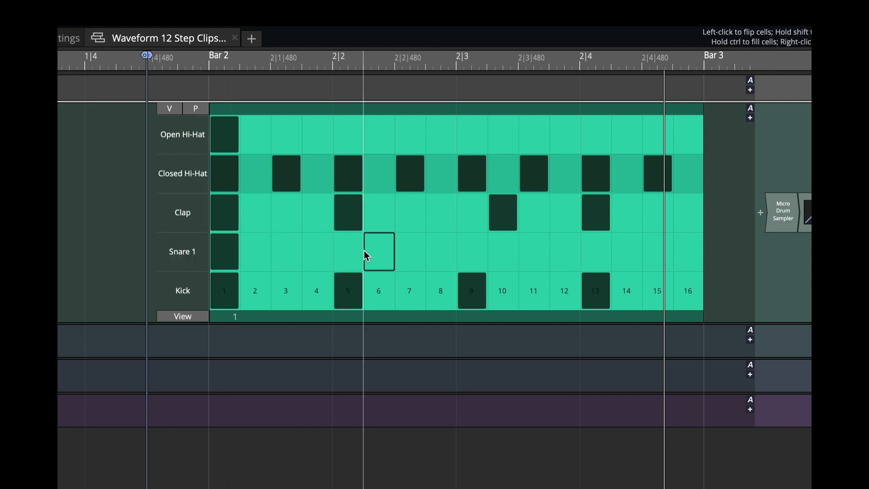
{"action": "left_click", "coordinate": [561, 134]}
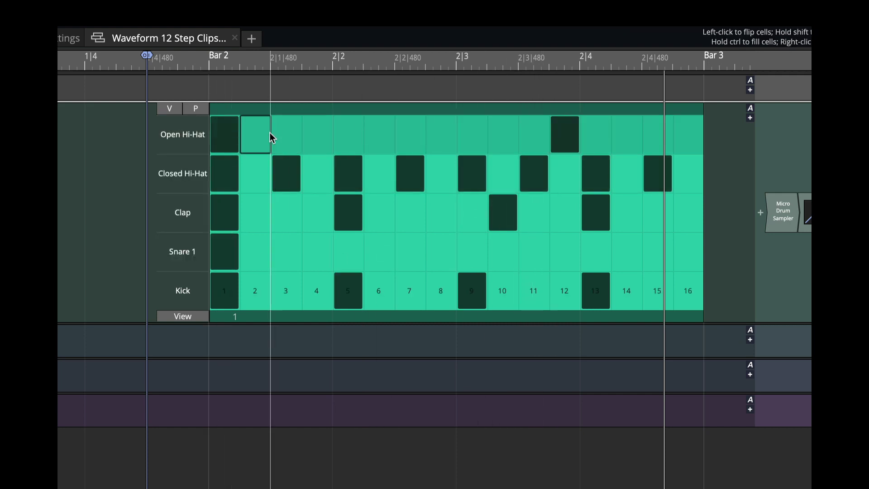
{"action": "left_click", "coordinate": [227, 143]}
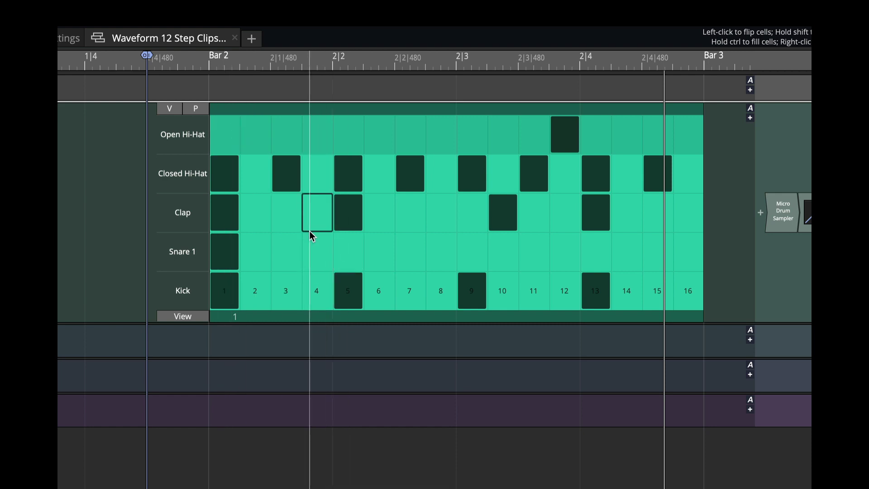
{"action": "left_click", "coordinate": [347, 252]}
{"action": "left_click", "coordinate": [506, 257]}
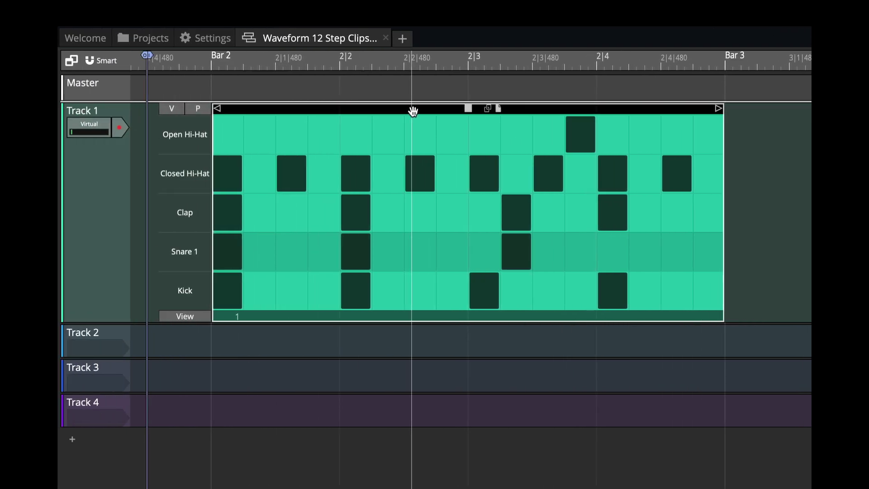
Loop the step clip's length and play the pattern back.
{"action": "left_click", "coordinate": [413, 111]}
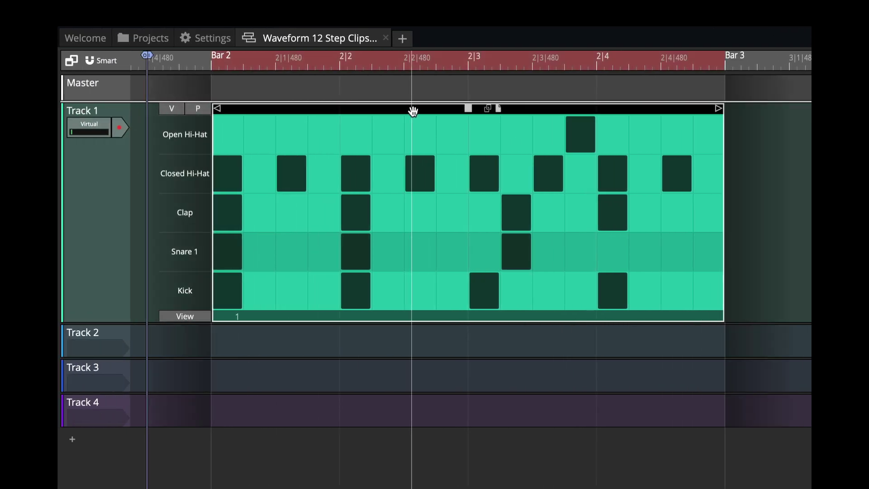
{"action": "key", "text": "l"}
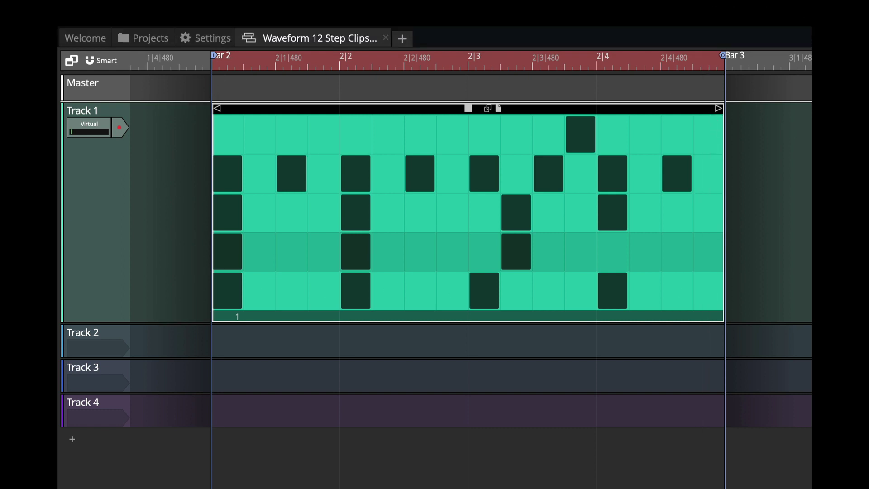
{"action": "key", "text": "l"}
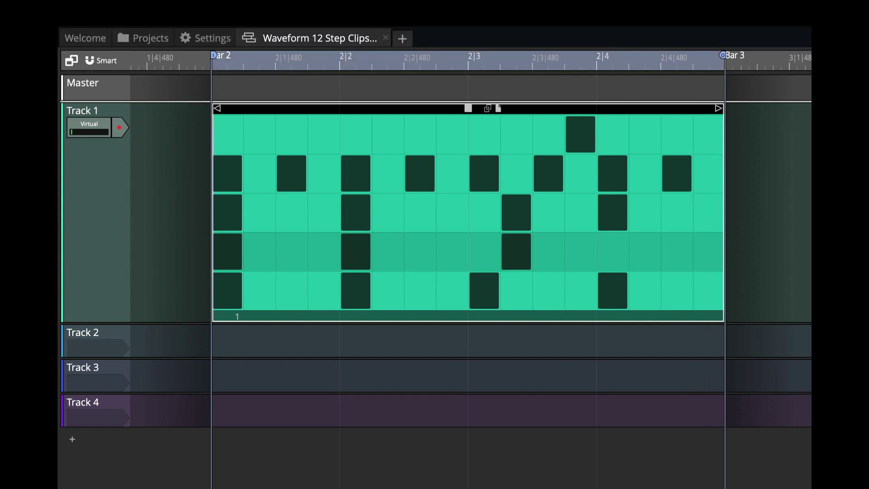
{"action": "key", "text": "space"}
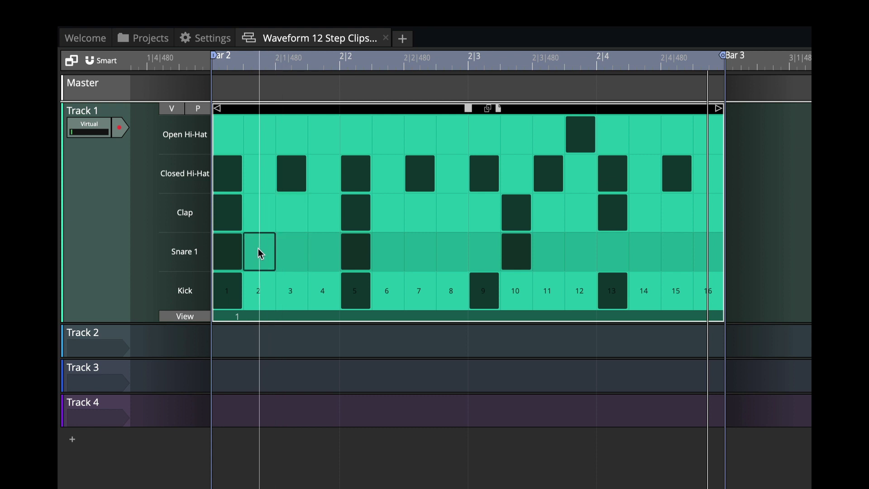
{"action": "key", "text": "space"}
Clear snare and clap on steps 1 and 10, add Snare 1 on 13, and place kicks on 12 and 14.
{"action": "left_click", "coordinate": [233, 256]}
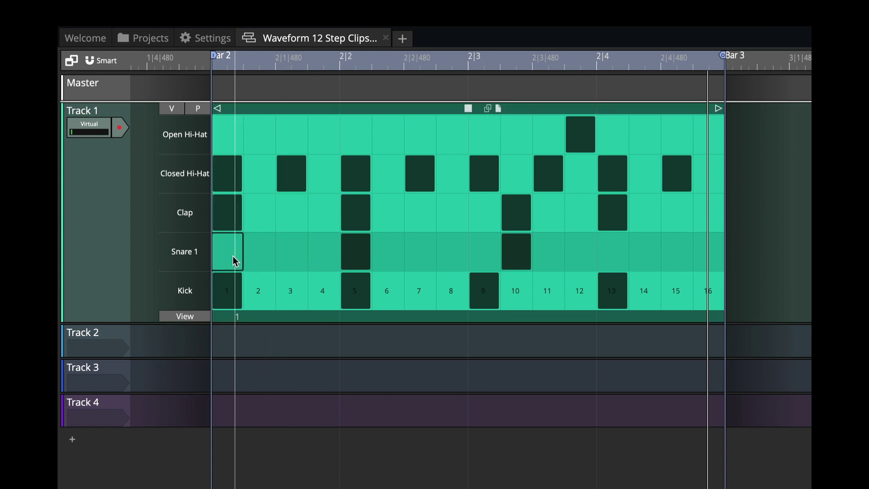
{"action": "left_click", "coordinate": [234, 225]}
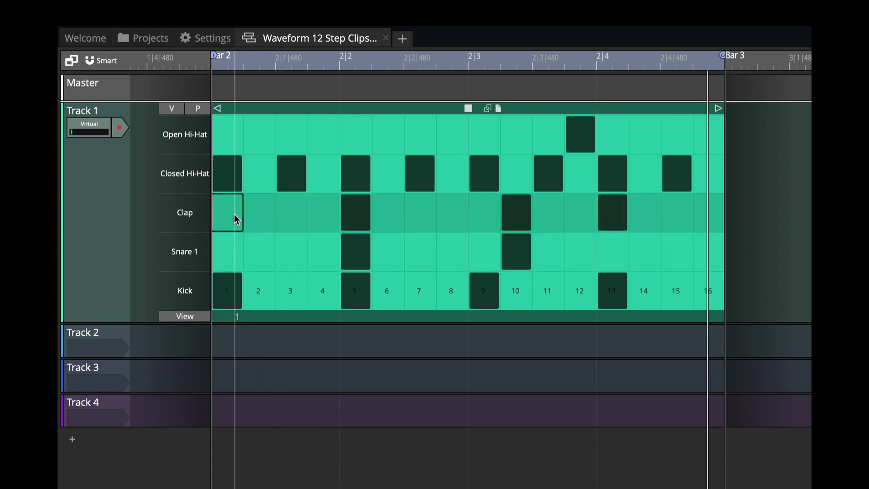
{"action": "left_click", "coordinate": [517, 252]}
{"action": "left_click", "coordinate": [515, 225]}
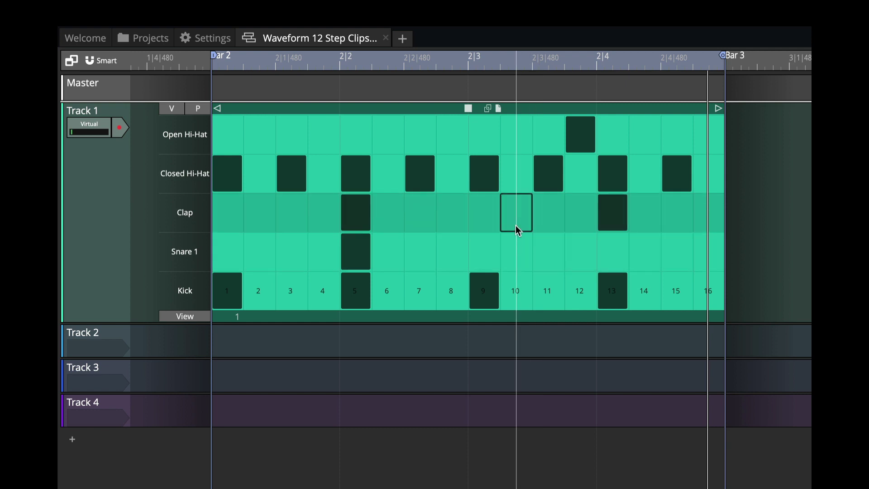
{"action": "left_click", "coordinate": [612, 252]}
{"action": "left_click", "coordinate": [612, 290]}
{"action": "left_click", "coordinate": [582, 291]}
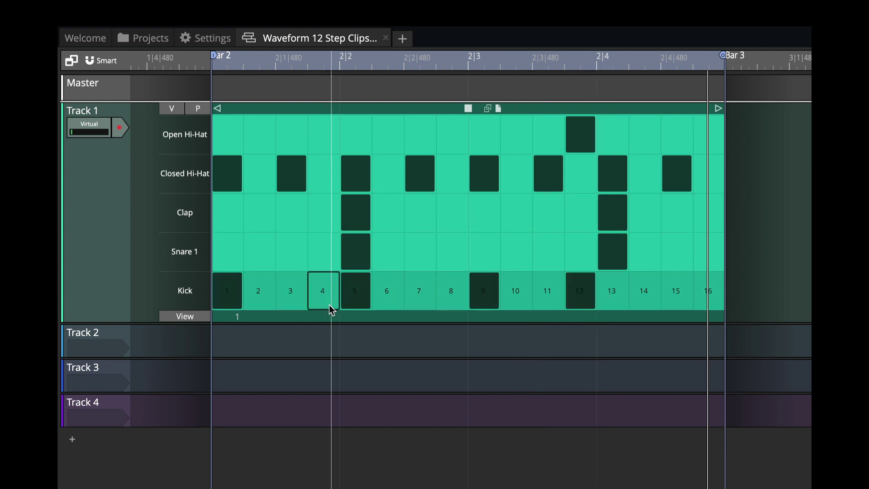
{"action": "left_click", "coordinate": [356, 299]}
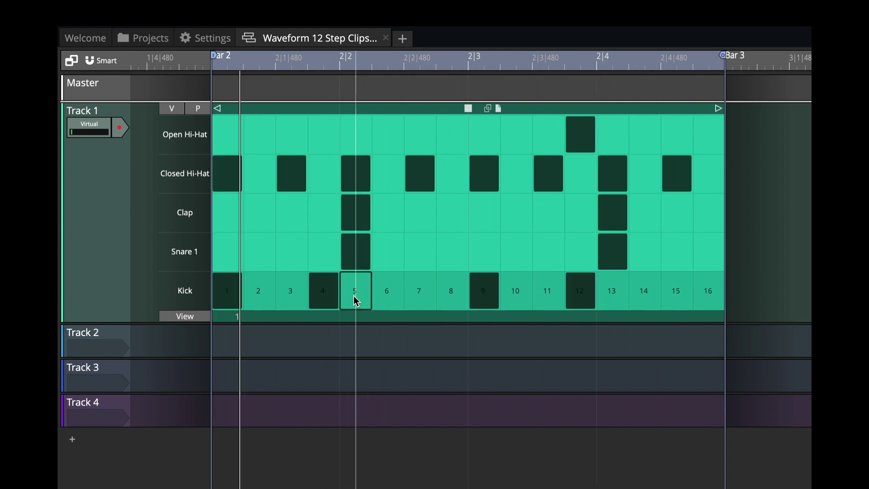
{"action": "left_click", "coordinate": [643, 292]}
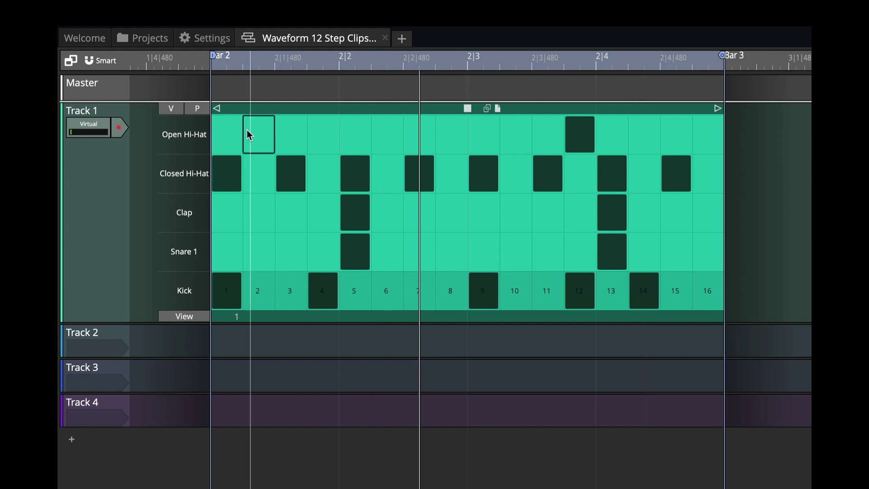
In velocity view, lower closed hi-hats on steps 3, 7, 11, 15 to about 72–87% and play.
{"action": "left_click", "coordinate": [169, 109]}
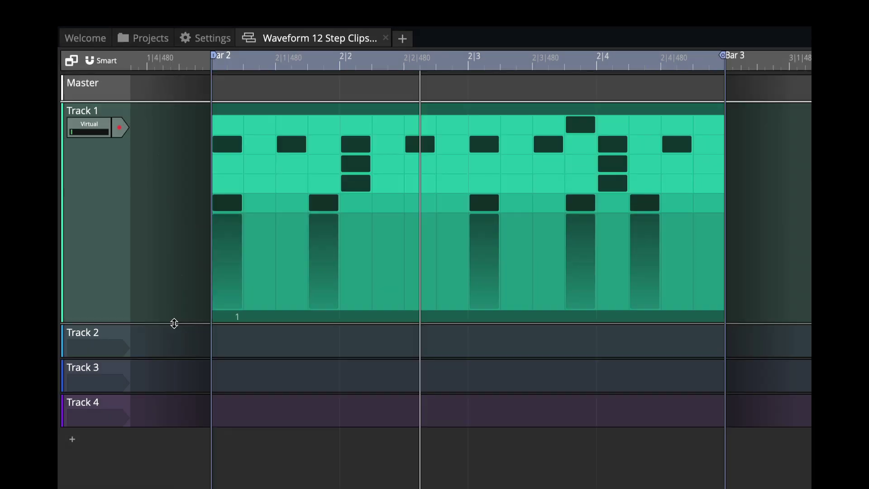
{"action": "left_click_drag", "start_coordinate": [174, 323], "coordinate": [172, 479]}
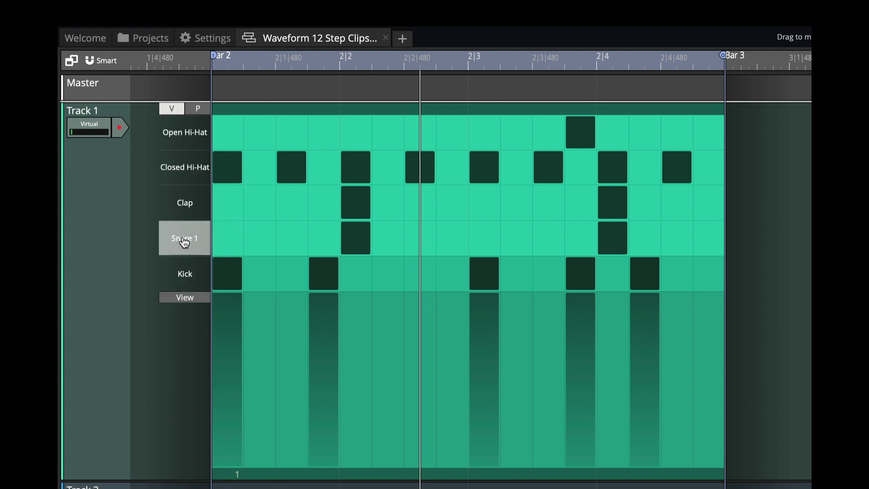
{"action": "left_click", "coordinate": [178, 169]}
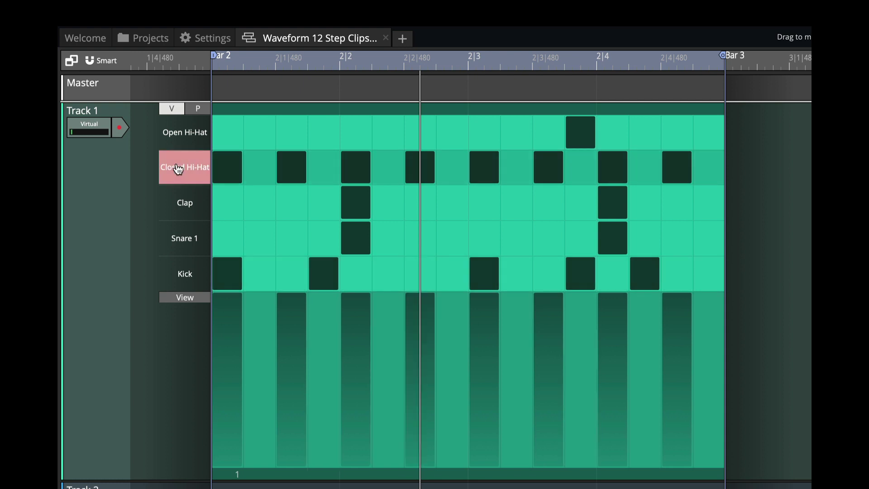
{"action": "left_click_drag", "start_coordinate": [291, 307], "coordinate": [293, 313]}
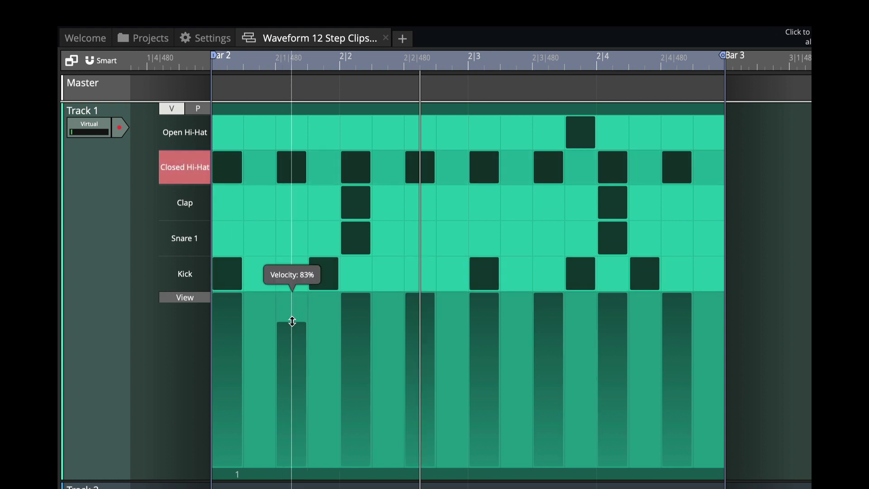
{"action": "mouse_move", "coordinate": [423, 320]}
{"action": "left_mouse_down"}
{"action": "mouse_move", "coordinate": [423, 355]}
{"action": "mouse_move", "coordinate": [423, 316]}
{"action": "left_mouse_up"}
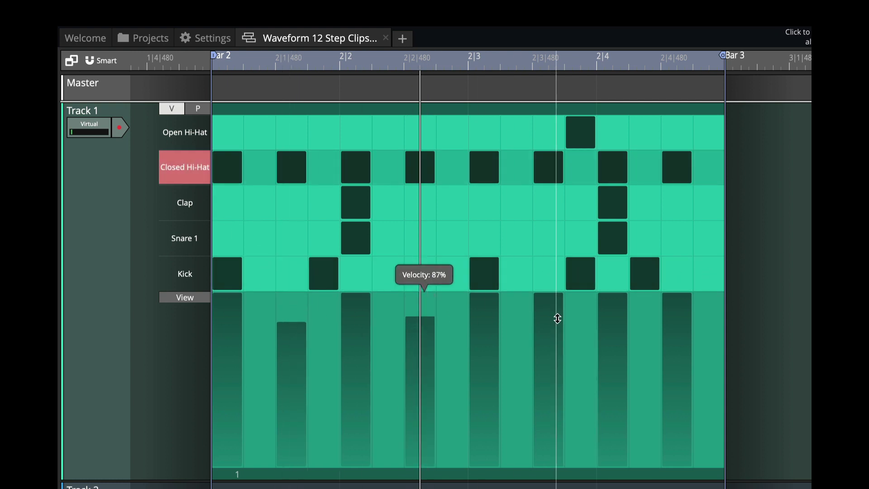
{"action": "left_click_drag", "start_coordinate": [556, 318], "coordinate": [558, 348]}
{"action": "left_click_drag", "start_coordinate": [673, 317], "coordinate": [674, 341]}
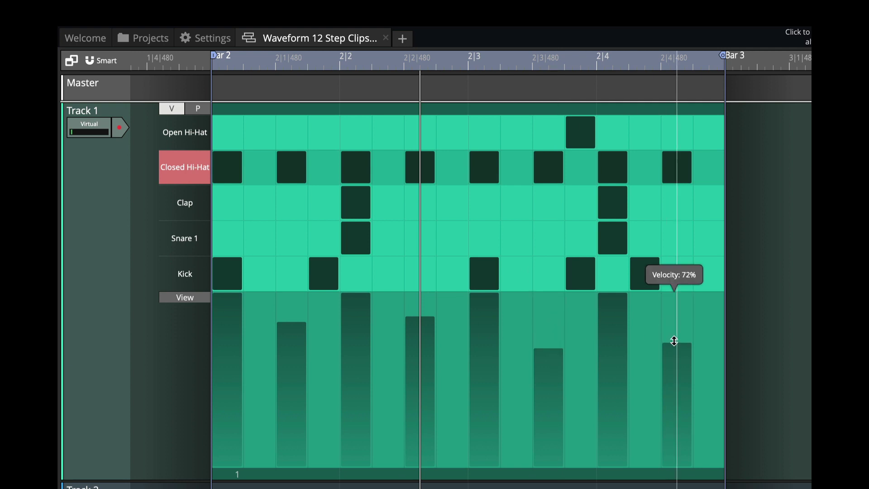
{"action": "key", "text": "space"}
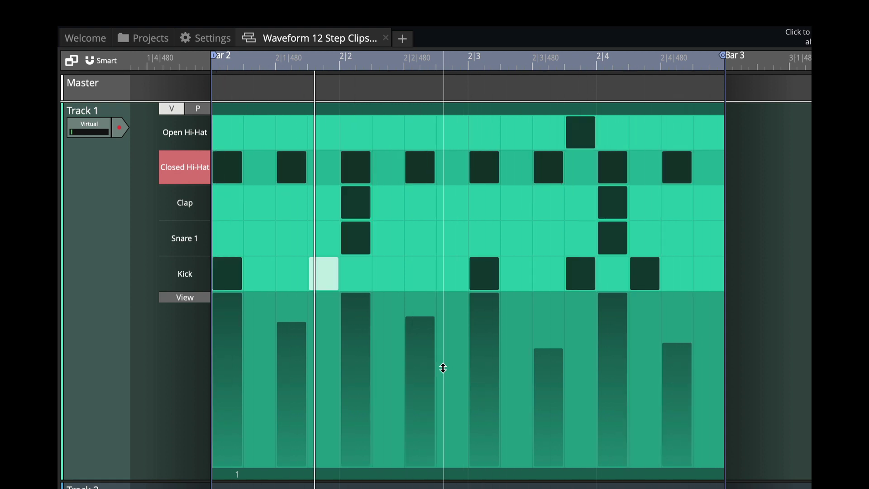
Add a kick on step 16 and set kick velocities: step 14 72%, step 16 64%, step 4 81%.
{"action": "left_click", "coordinate": [194, 280]}
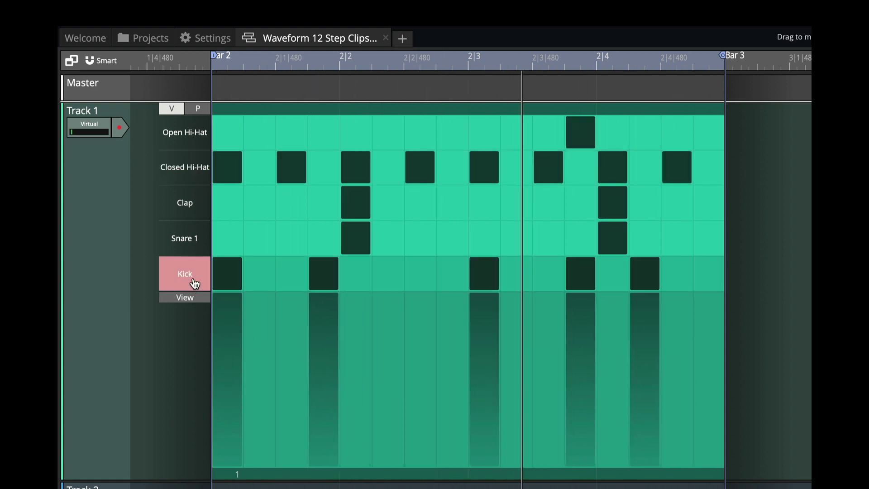
{"action": "left_click", "coordinate": [705, 284]}
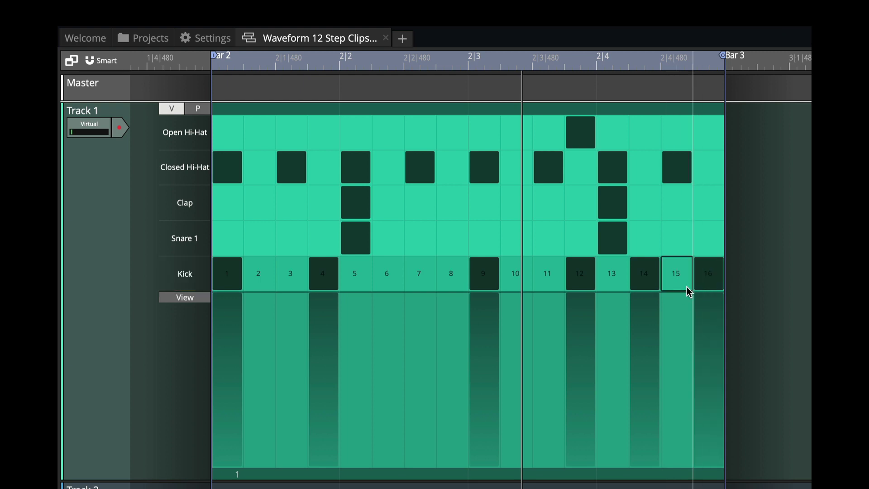
{"action": "left_click_drag", "start_coordinate": [651, 332], "coordinate": [650, 343]}
{"action": "left_click_drag", "start_coordinate": [705, 333], "coordinate": [714, 356]}
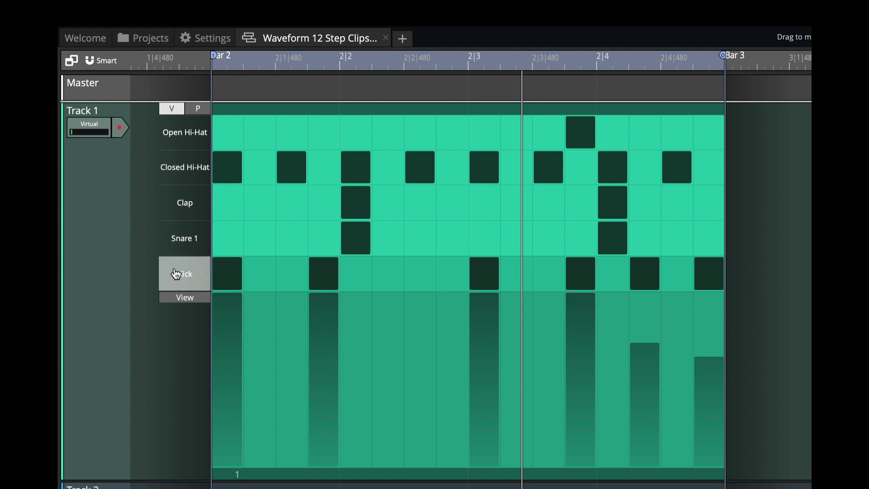
{"action": "left_click_drag", "start_coordinate": [320, 316], "coordinate": [320, 327]}
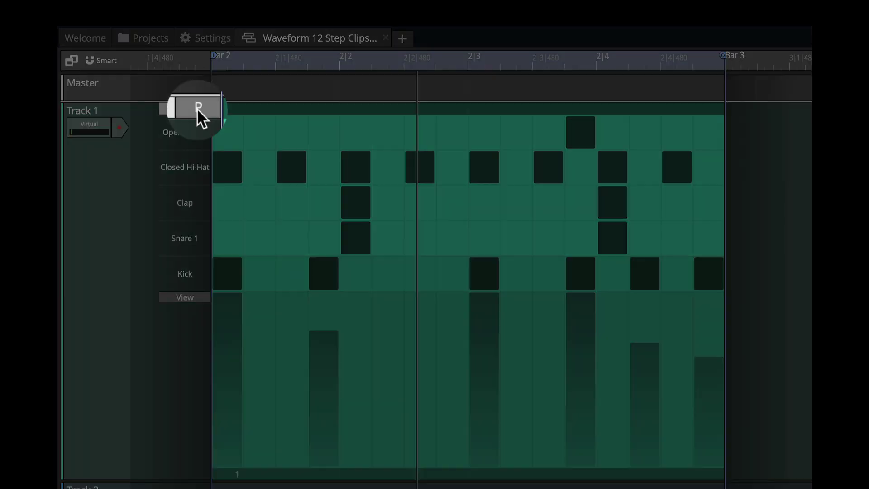
Show kick step probabilities, add a kick on step 15, and lower steps 14 and 16 to 76% and 24%.
{"action": "left_click", "coordinate": [197, 107]}
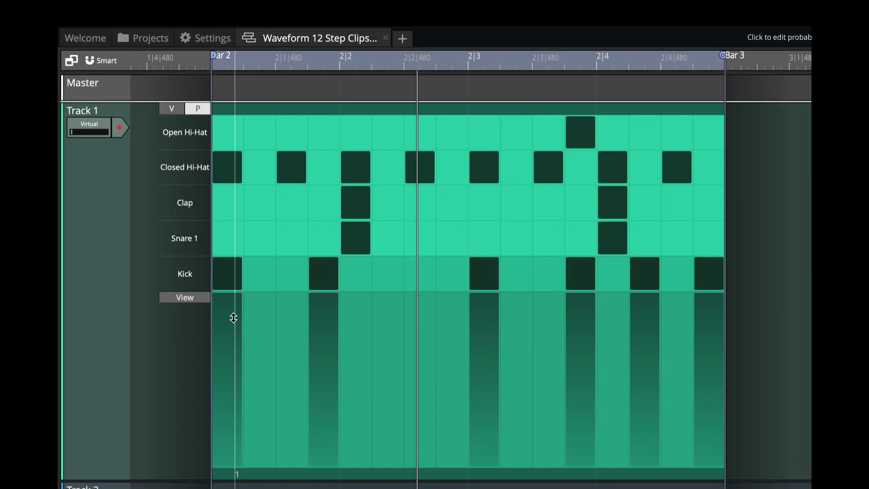
{"action": "scroll", "coordinate": [231, 325], "scroll_direction": "up", "scroll_amount": 2}
{"action": "scroll", "coordinate": [220, 334], "scroll_direction": "down", "scroll_amount": 3}
{"action": "mouse_move", "coordinate": [221, 296]}
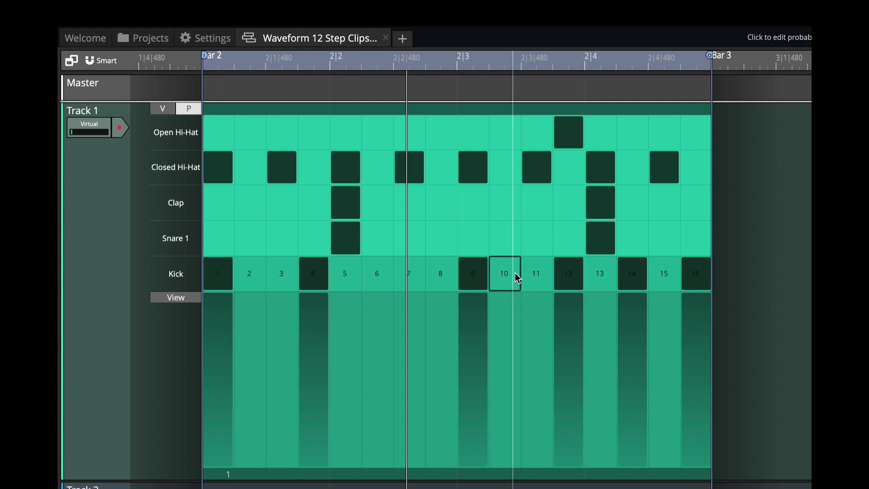
{"action": "left_click", "coordinate": [665, 276]}
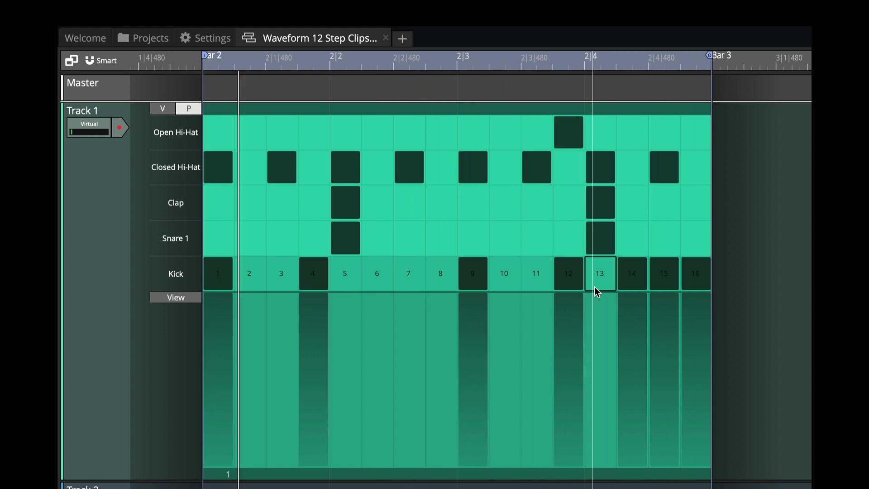
{"action": "left_click_drag", "start_coordinate": [646, 320], "coordinate": [664, 415]}
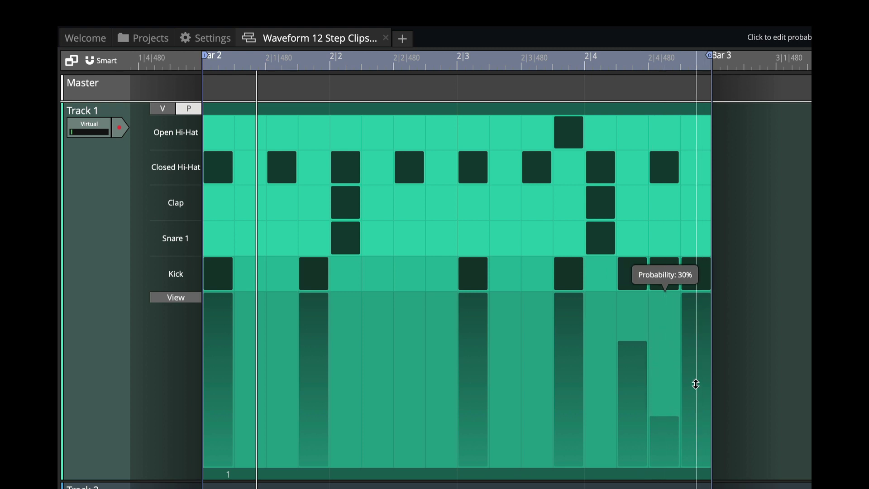
{"action": "left_click_drag", "start_coordinate": [696, 384], "coordinate": [698, 426]}
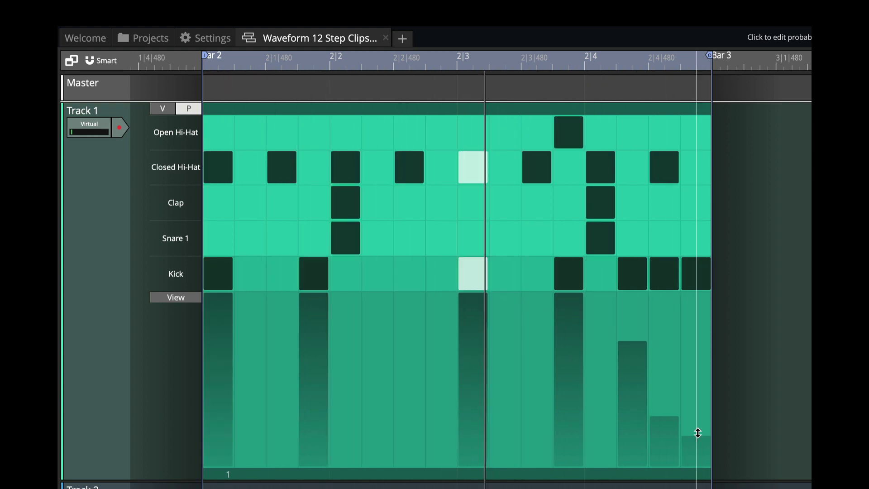
Add a kick on step 8 and lower its play probability to 51%.
{"action": "left_click", "coordinate": [437, 279]}
{"action": "left_click_drag", "start_coordinate": [442, 300], "coordinate": [443, 366]}
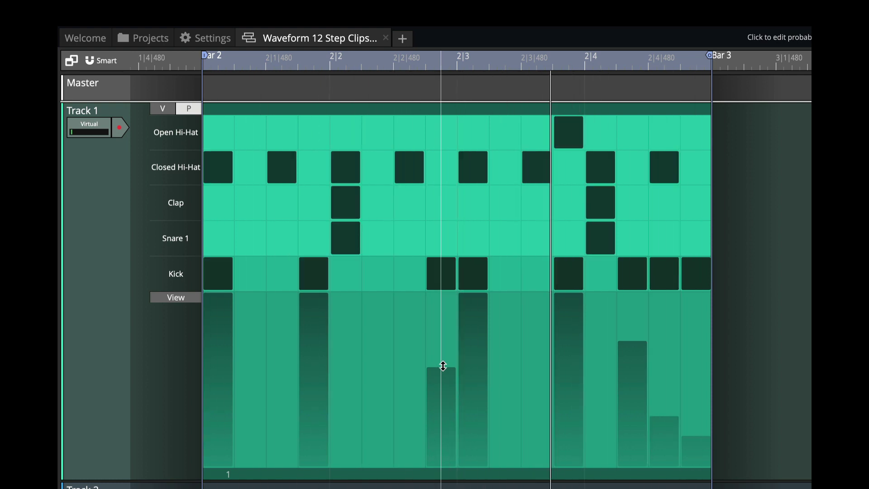
{"action": "left_click_drag", "start_coordinate": [443, 366], "coordinate": [441, 398]}
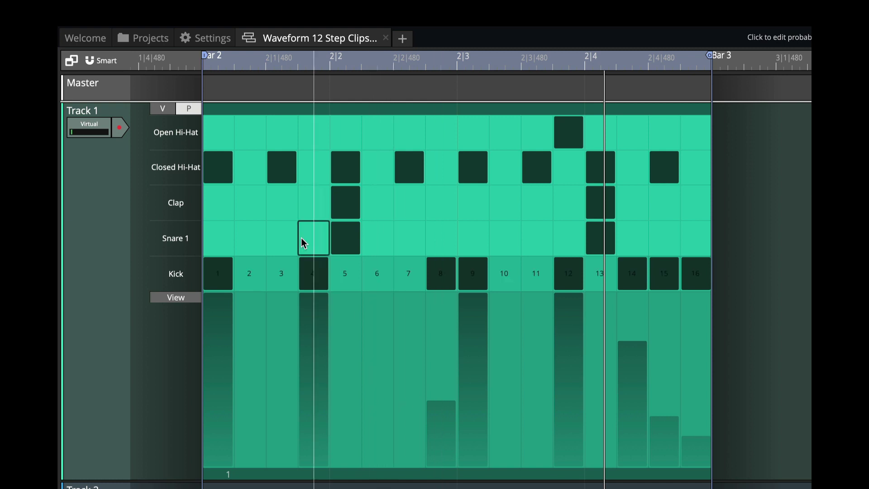
Add closed hi-hats on steps 2, 4, 6, 8, 10, 14 and 16.
{"action": "left_click", "coordinate": [182, 174]}
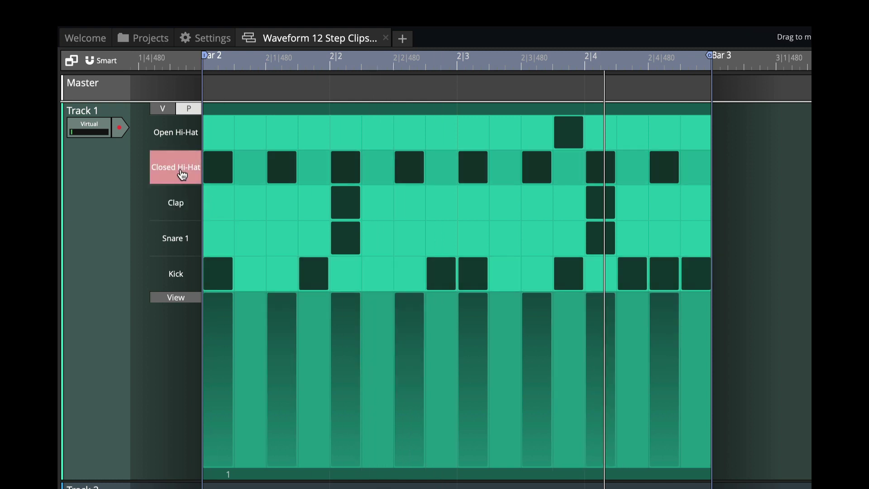
{"action": "left_click", "coordinate": [249, 167]}
{"action": "left_click", "coordinate": [307, 168]}
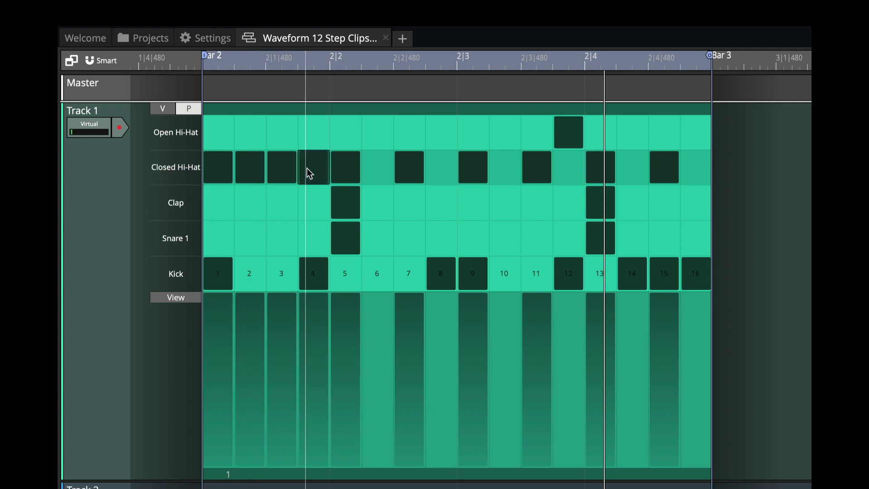
{"action": "left_click", "coordinate": [374, 173]}
{"action": "left_click", "coordinate": [442, 176]}
{"action": "left_click", "coordinate": [507, 176]}
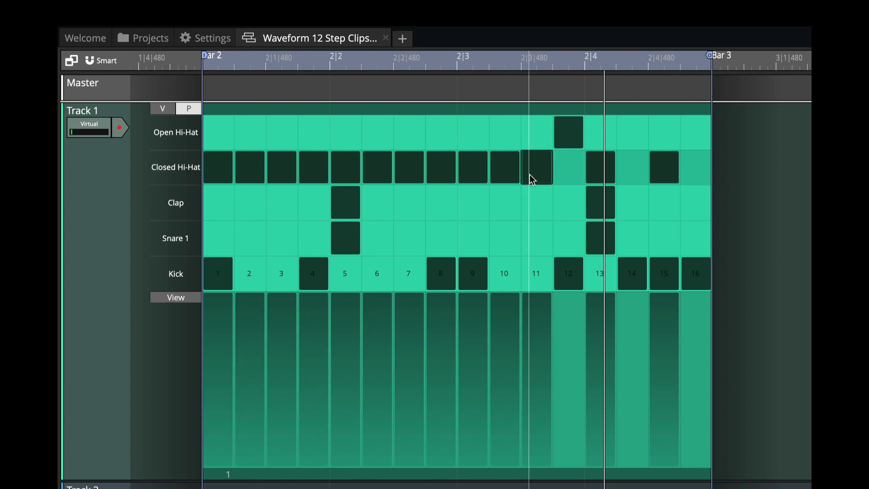
{"action": "left_click", "coordinate": [627, 171]}
{"action": "left_click", "coordinate": [692, 172]}
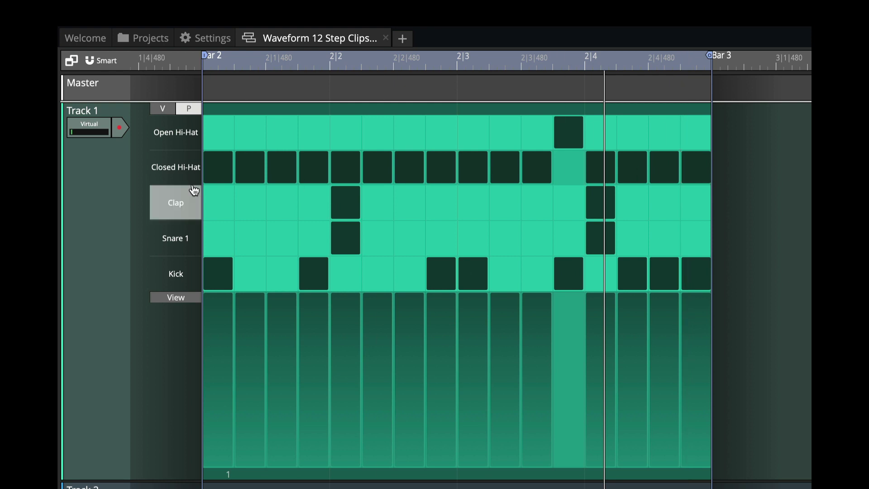
Lower hi-hat velocities: step 2 ~54%, 4 ~36%, 6 ~60%, 8 46%, 10 ~45%, and soften 14–15.
{"action": "left_click", "coordinate": [169, 110]}
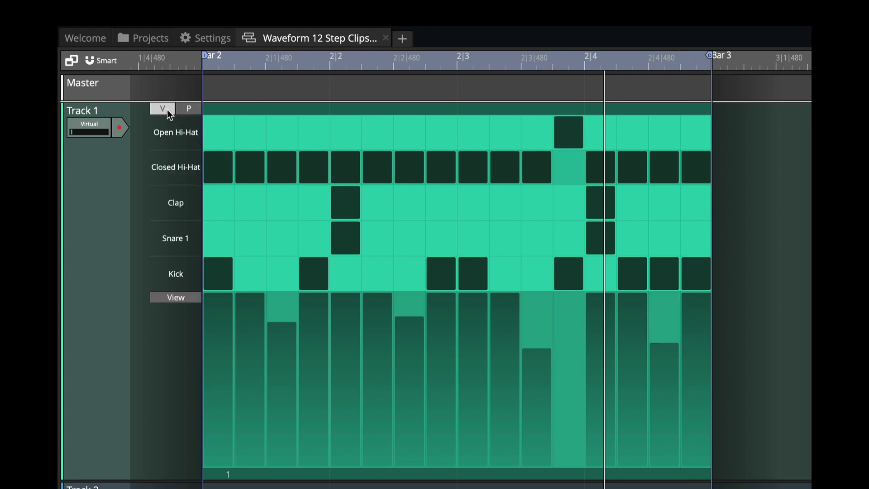
{"action": "left_click_drag", "start_coordinate": [254, 322], "coordinate": [253, 372]}
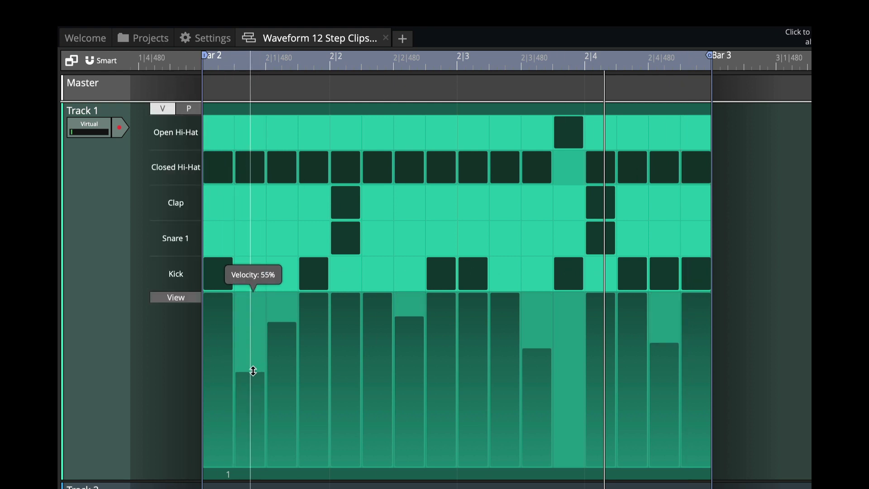
{"action": "left_click_drag", "start_coordinate": [314, 369], "coordinate": [316, 404]}
{"action": "mouse_move", "coordinate": [370, 391]}
{"action": "left_mouse_down"}
{"action": "mouse_move", "coordinate": [373, 406]}
{"action": "mouse_move", "coordinate": [375, 391]}
{"action": "left_mouse_up"}
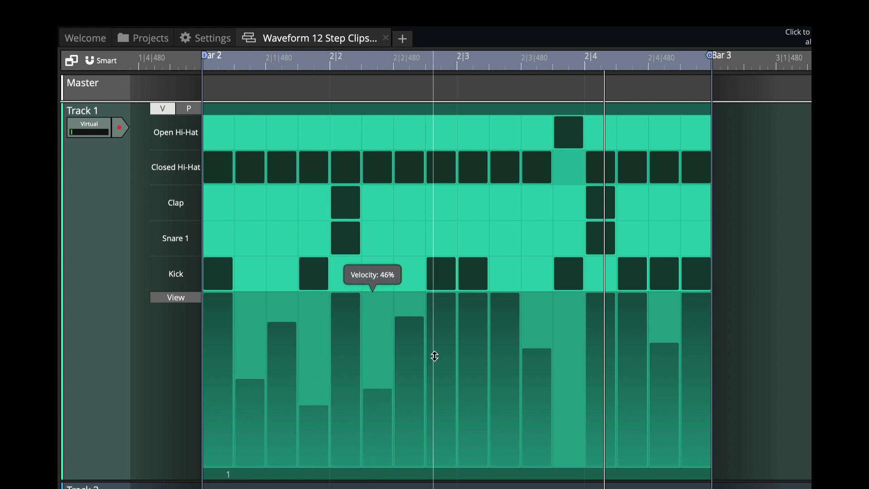
{"action": "left_click_drag", "start_coordinate": [435, 355], "coordinate": [444, 390]}
{"action": "left_click_drag", "start_coordinate": [497, 357], "coordinate": [498, 383]}
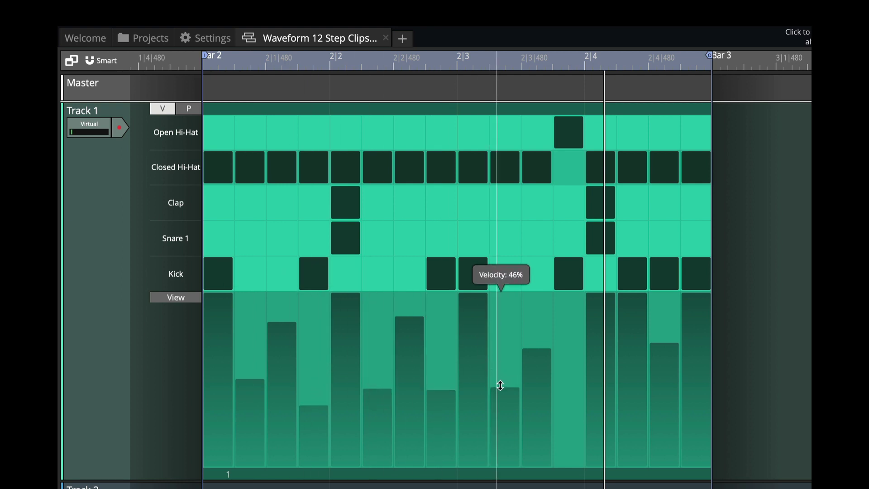
{"action": "mouse_move", "coordinate": [627, 364]}
{"action": "left_mouse_down"}
{"action": "mouse_move", "coordinate": [634, 393]}
{"action": "mouse_move", "coordinate": [663, 383]}
{"action": "mouse_move", "coordinate": [666, 402]}
{"action": "mouse_move", "coordinate": [681, 376]}
{"action": "mouse_move", "coordinate": [691, 400]}
{"action": "left_mouse_up"}
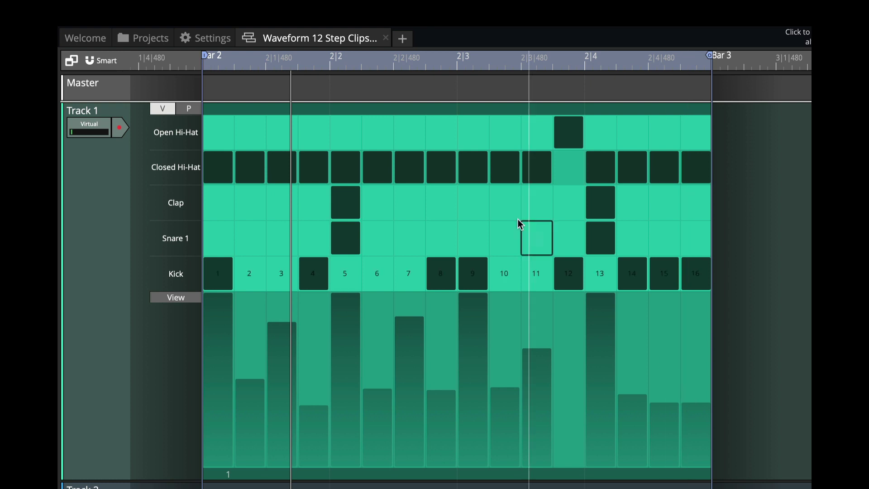
Set hi-hat probabilities: step 2 29%, 5 26%, 3 81%, 4 57%, and lower steps 6–16.
{"action": "left_click", "coordinate": [188, 111]}
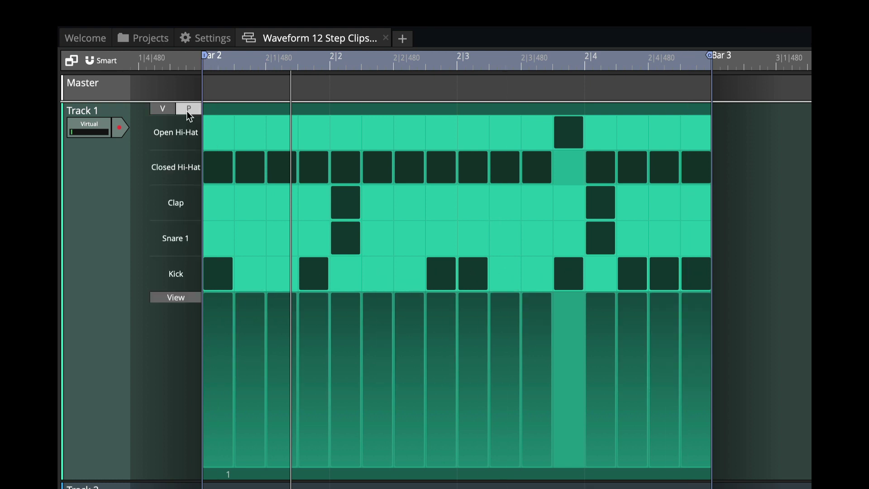
{"action": "mouse_move", "coordinate": [252, 407]}
{"action": "left_mouse_down"}
{"action": "mouse_move", "coordinate": [252, 416]}
{"action": "mouse_move", "coordinate": [281, 417]}
{"action": "mouse_move", "coordinate": [281, 431]}
{"action": "left_mouse_up"}
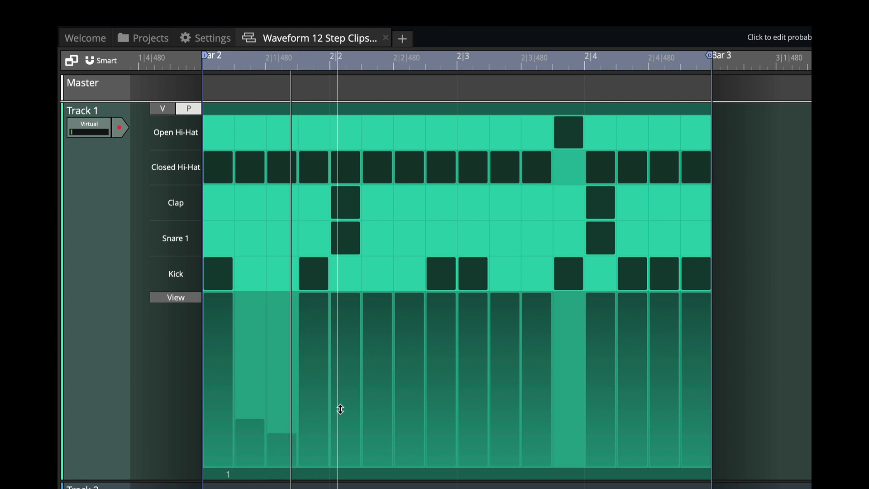
{"action": "mouse_move", "coordinate": [340, 407]}
{"action": "left_mouse_down"}
{"action": "mouse_move", "coordinate": [343, 422]}
{"action": "mouse_move", "coordinate": [409, 415]}
{"action": "mouse_move", "coordinate": [409, 430]}
{"action": "left_mouse_up"}
{"action": "left_click_drag", "start_coordinate": [285, 435], "coordinate": [282, 311]}
{"action": "left_click_drag", "start_coordinate": [316, 404], "coordinate": [315, 365]}
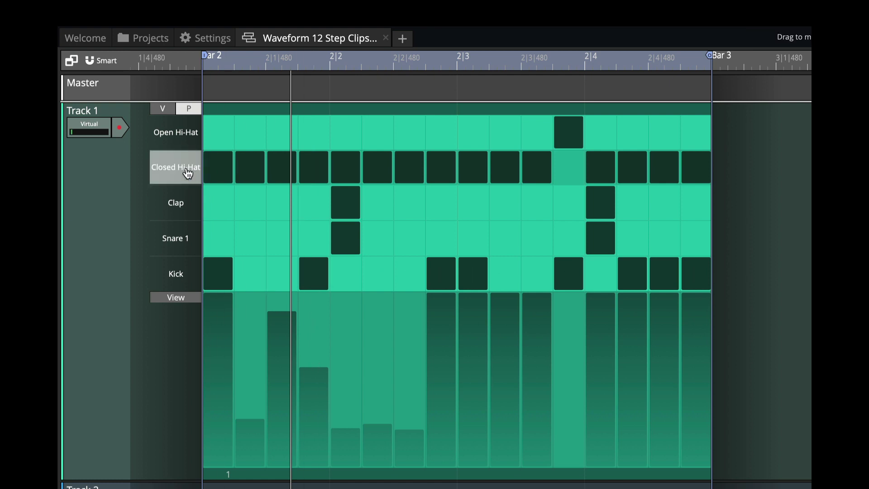
{"action": "mouse_move", "coordinate": [365, 413]}
{"action": "left_mouse_down"}
{"action": "mouse_move", "coordinate": [376, 365]}
{"action": "mouse_move", "coordinate": [431, 371]}
{"action": "left_mouse_up"}
{"action": "mouse_move", "coordinate": [465, 401]}
{"action": "left_mouse_down"}
{"action": "mouse_move", "coordinate": [488, 413]}
{"action": "mouse_move", "coordinate": [514, 379]}
{"action": "left_mouse_up"}
{"action": "mouse_move", "coordinate": [568, 389]}
{"action": "left_mouse_down"}
{"action": "mouse_move", "coordinate": [621, 386]}
{"action": "mouse_move", "coordinate": [605, 377]}
{"action": "mouse_move", "coordinate": [626, 362]}
{"action": "mouse_move", "coordinate": [654, 394]}
{"action": "left_mouse_up"}
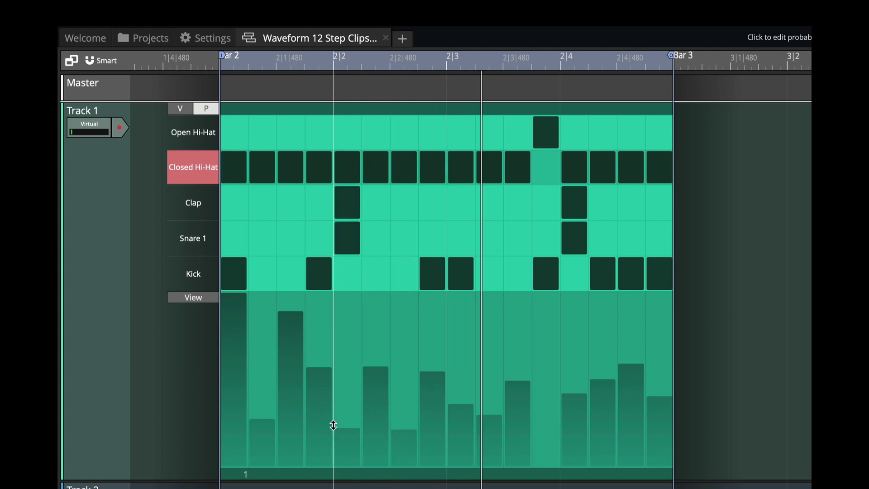
Raise hi-hat probabilities from 2|2 to 2|4|480, e.g. 86%, 73%, 97%, 92% and 91%.
{"action": "left_click_drag", "start_coordinate": [348, 439], "coordinate": [349, 312]}
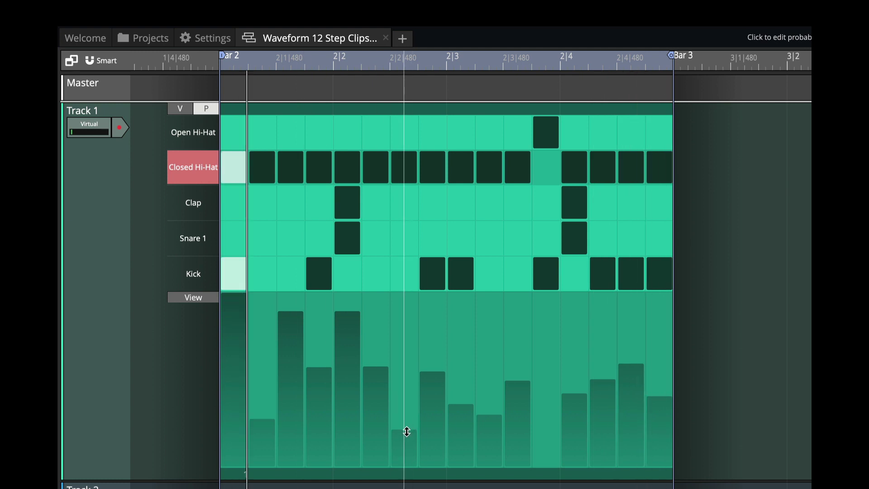
{"action": "left_click_drag", "start_coordinate": [406, 431], "coordinate": [405, 317]}
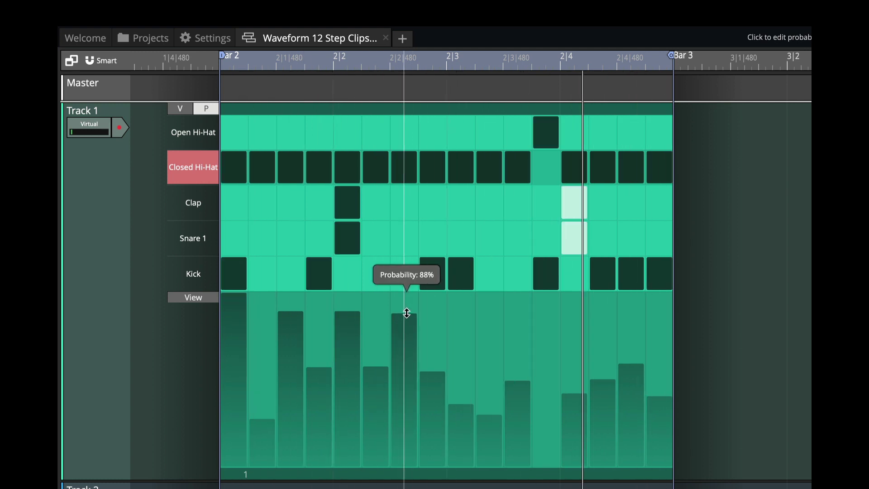
{"action": "left_click_drag", "start_coordinate": [461, 411], "coordinate": [459, 299]}
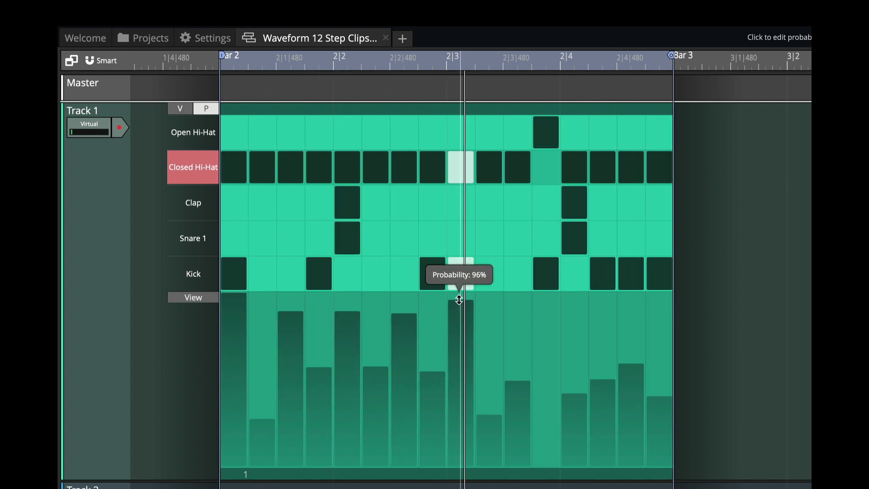
{"action": "left_click_drag", "start_coordinate": [514, 393], "coordinate": [515, 298]}
{"action": "left_click_drag", "start_coordinate": [574, 408], "coordinate": [575, 307]}
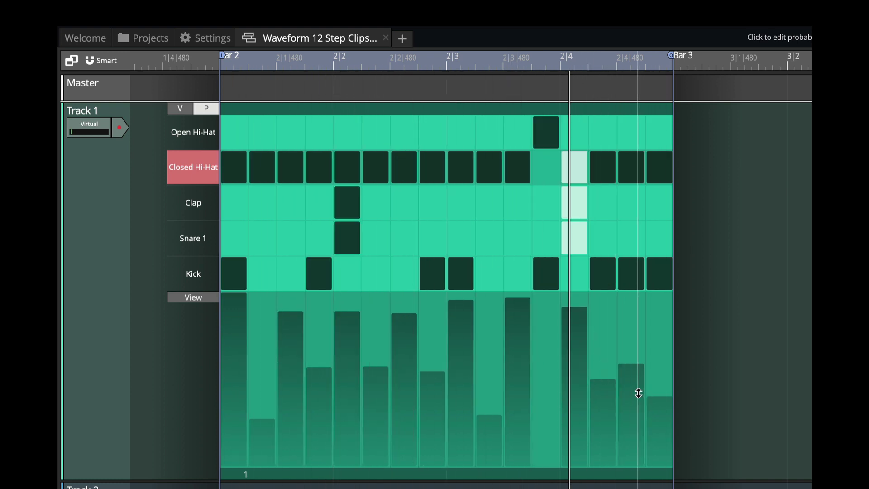
{"action": "left_click_drag", "start_coordinate": [637, 394], "coordinate": [636, 307]}
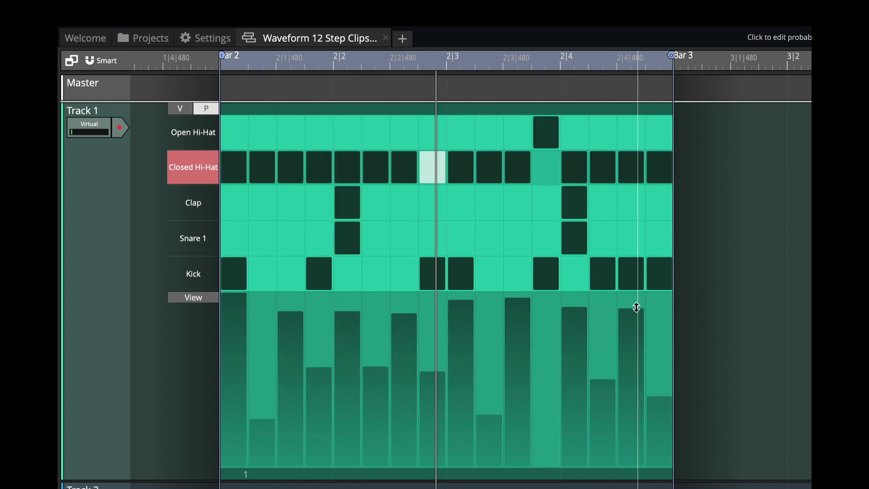
{"action": "scroll", "coordinate": [298, 373], "scroll_direction": "up", "scroll_amount": 2}
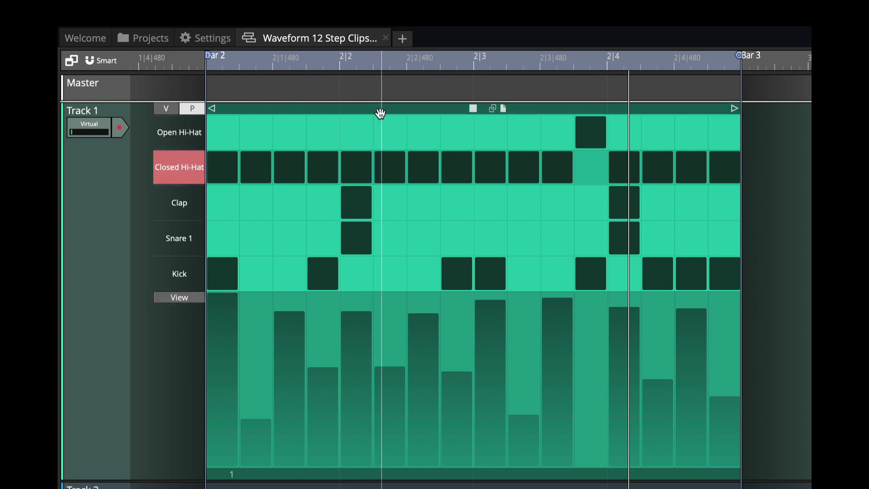
Select the step clip, then show Track 1's properties with its Actions list in the side panel.
{"action": "left_click", "coordinate": [410, 106]}
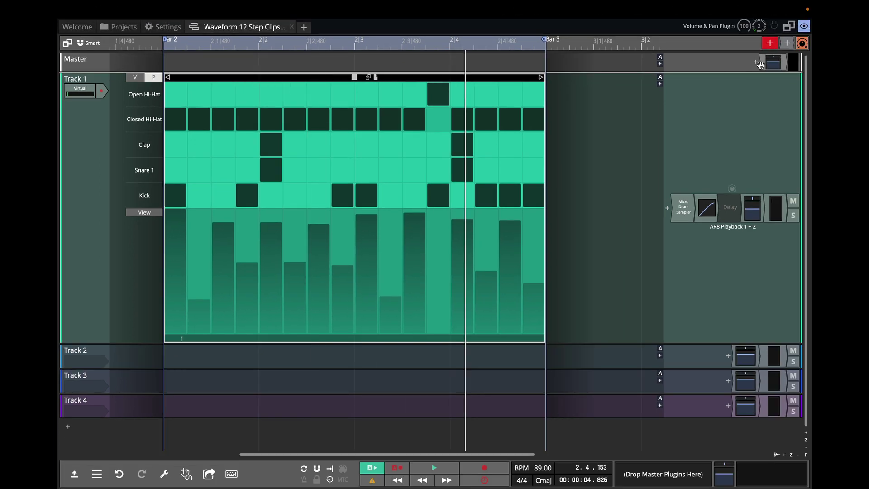
{"action": "left_click", "coordinate": [796, 65]}
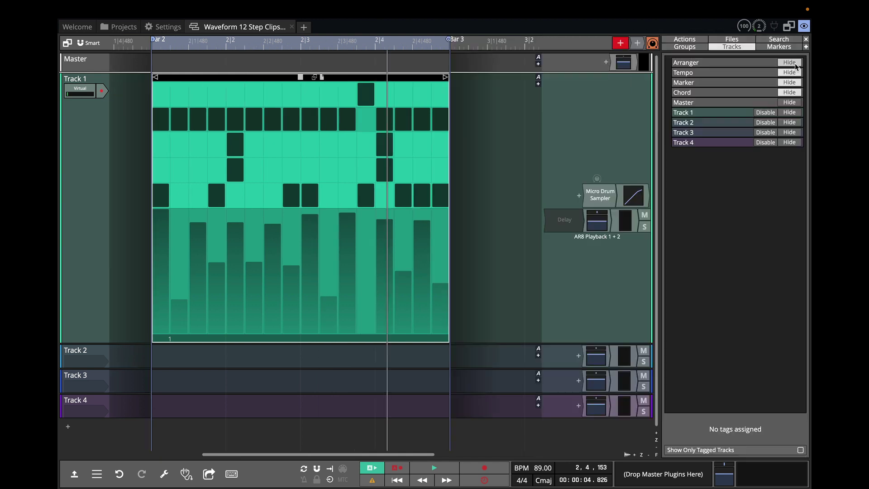
{"action": "left_click", "coordinate": [685, 40]}
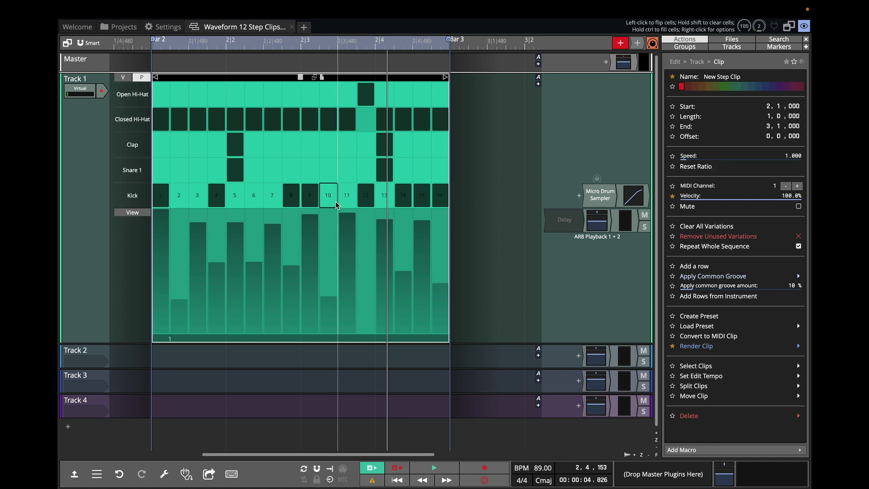
{"action": "left_click", "coordinate": [774, 40]}
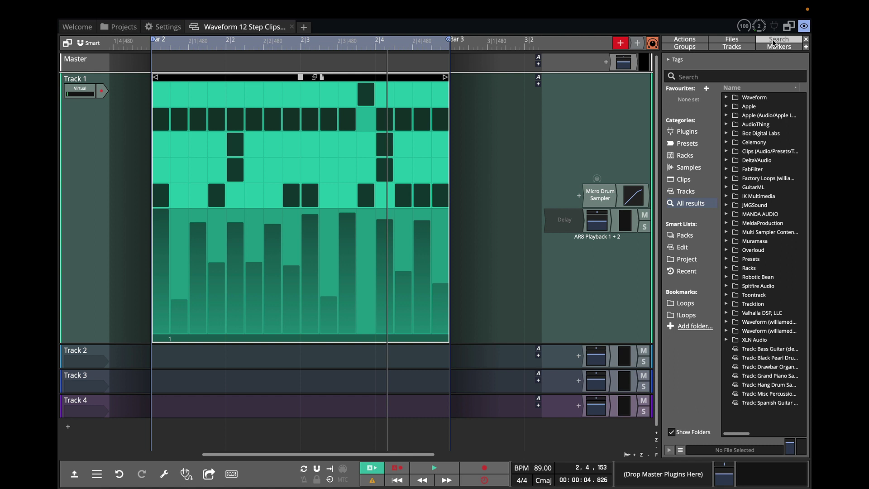
{"action": "left_click", "coordinate": [804, 27]}
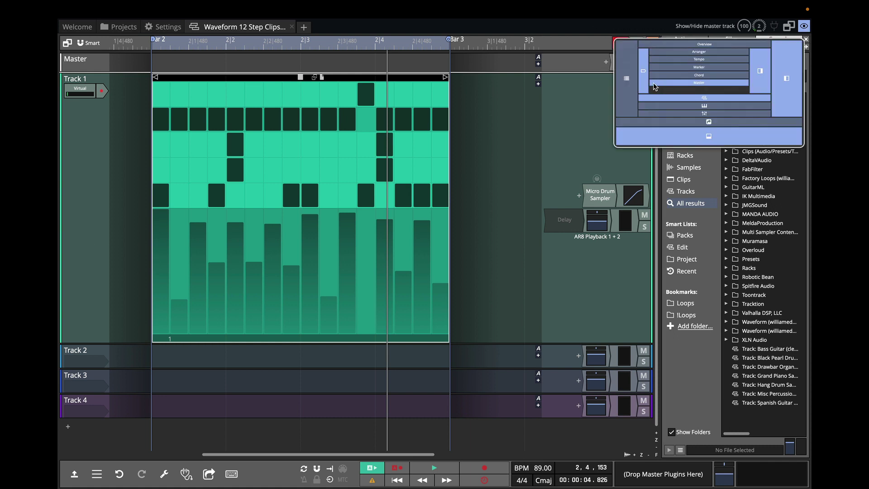
{"action": "left_click", "coordinate": [628, 86]}
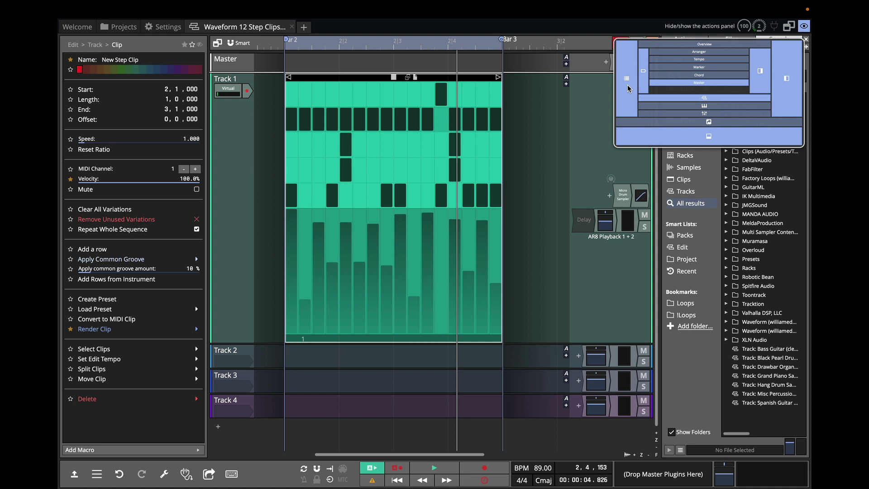
{"action": "left_click", "coordinate": [597, 167]}
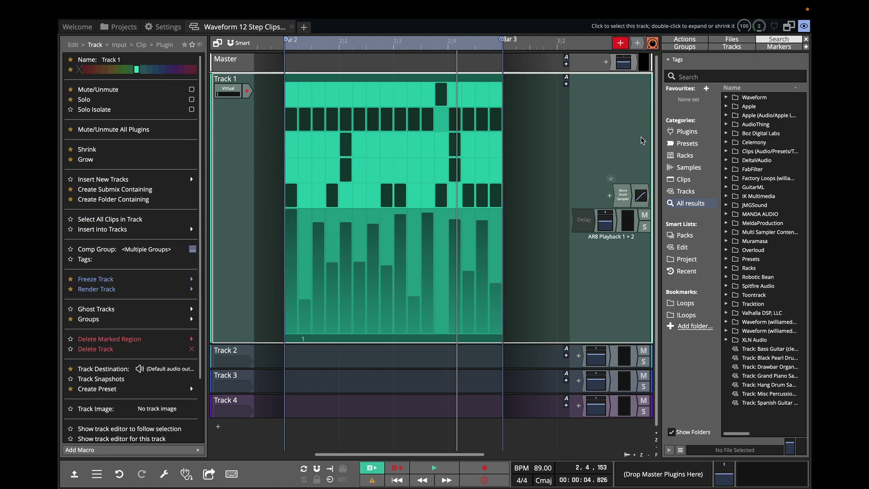
{"action": "left_click", "coordinate": [688, 40]}
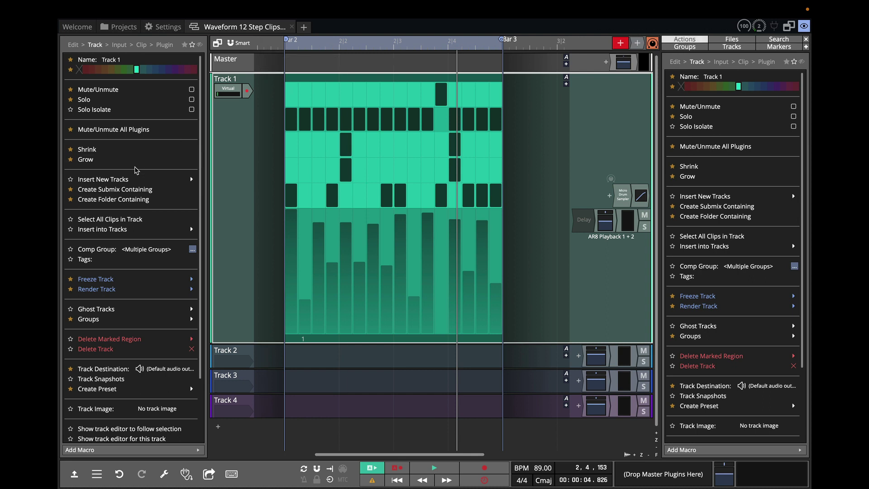
Hide the side browser with B and select the drum step clip to view its Clip properties.
{"action": "key", "text": "b"}
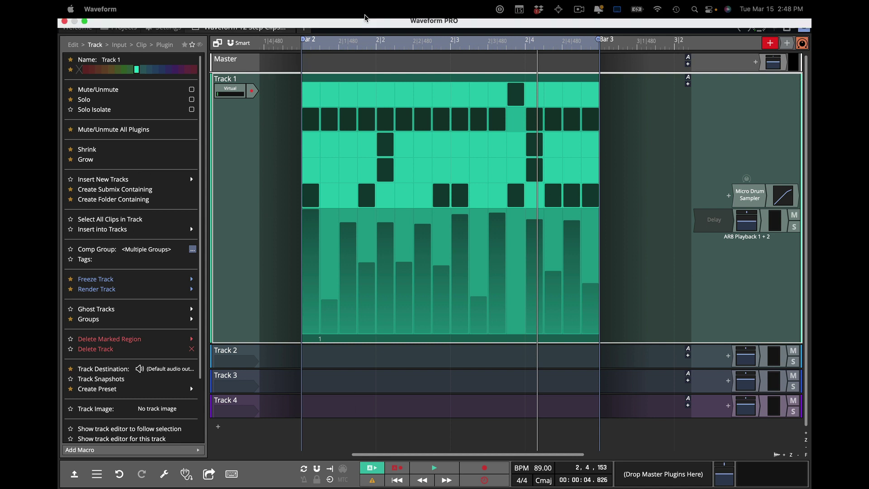
{"action": "mouse_move", "coordinate": [399, 81]}
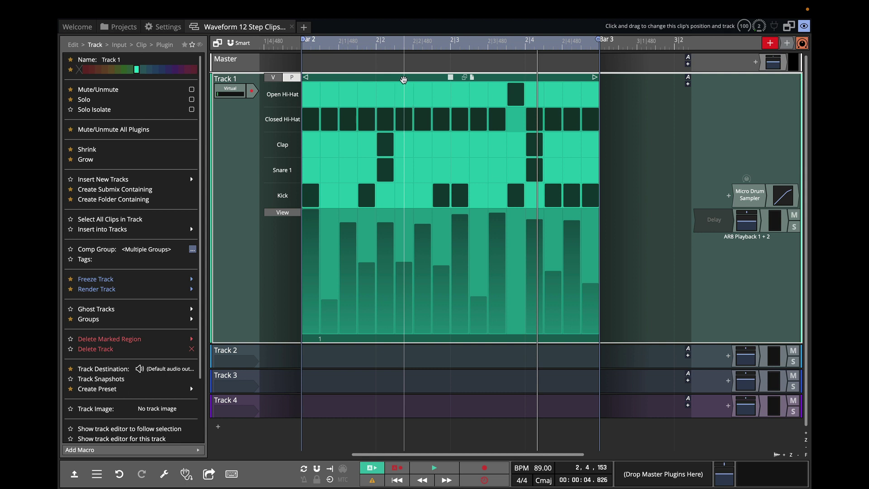
{"action": "left_click", "coordinate": [404, 80]}
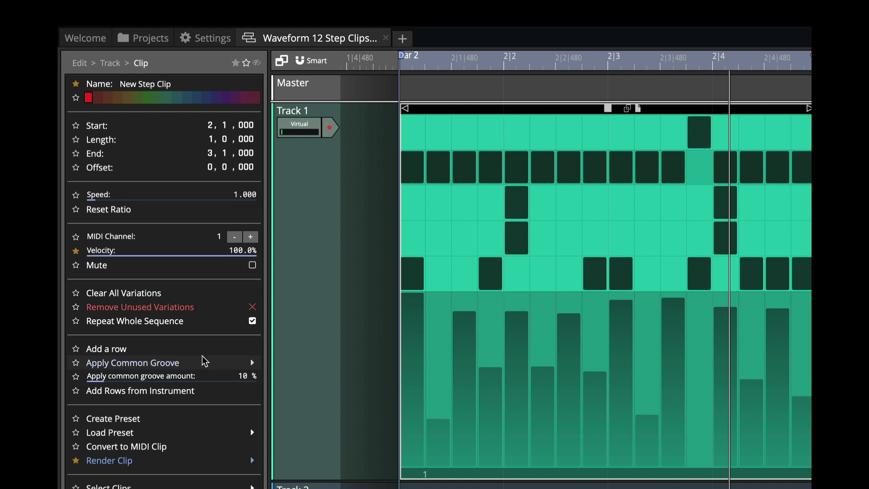
Apply the Basic 16th Swing groove at 66% amount, checking it during playback.
{"action": "left_click", "coordinate": [144, 365]}
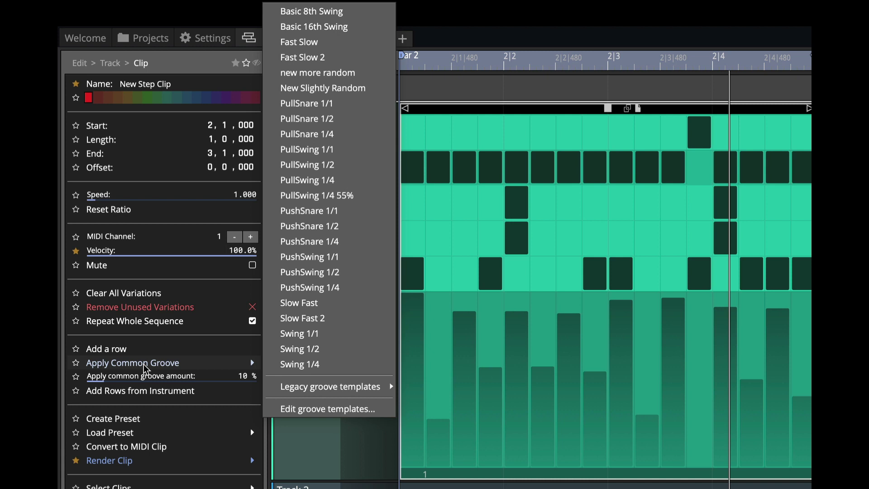
{"action": "left_click", "coordinate": [334, 28]}
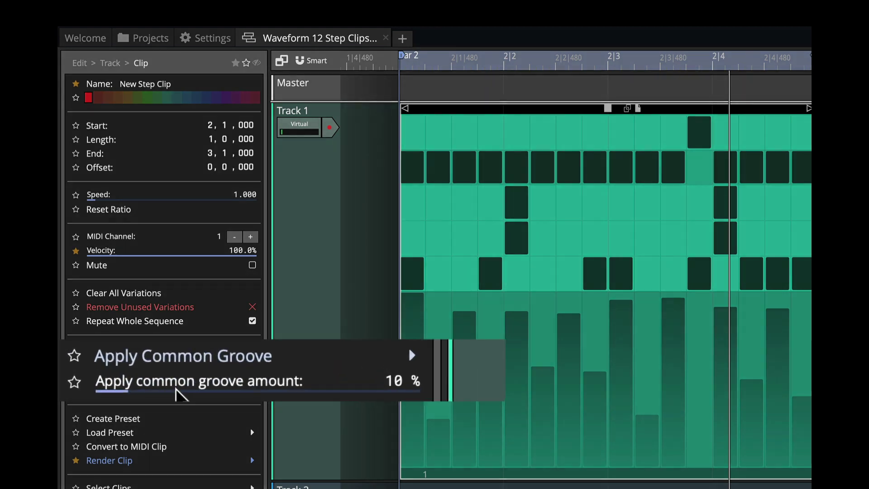
{"action": "left_click_drag", "start_coordinate": [176, 388], "coordinate": [360, 385]}
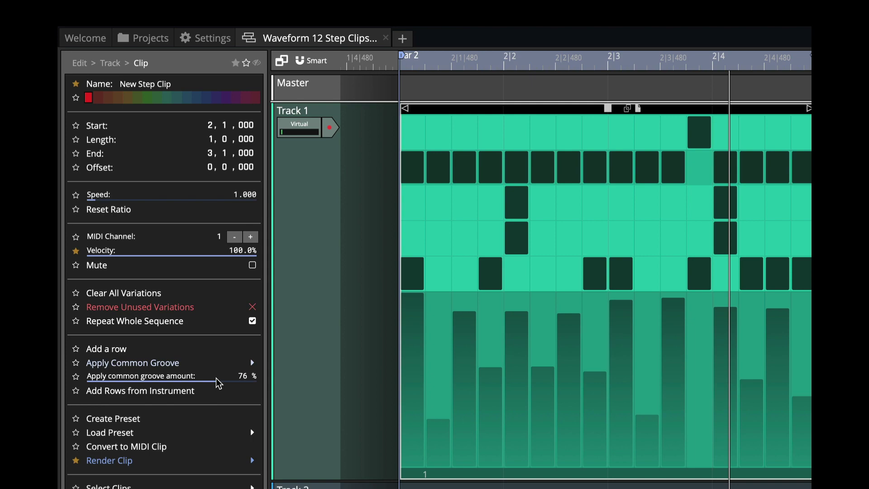
{"action": "key", "text": "space"}
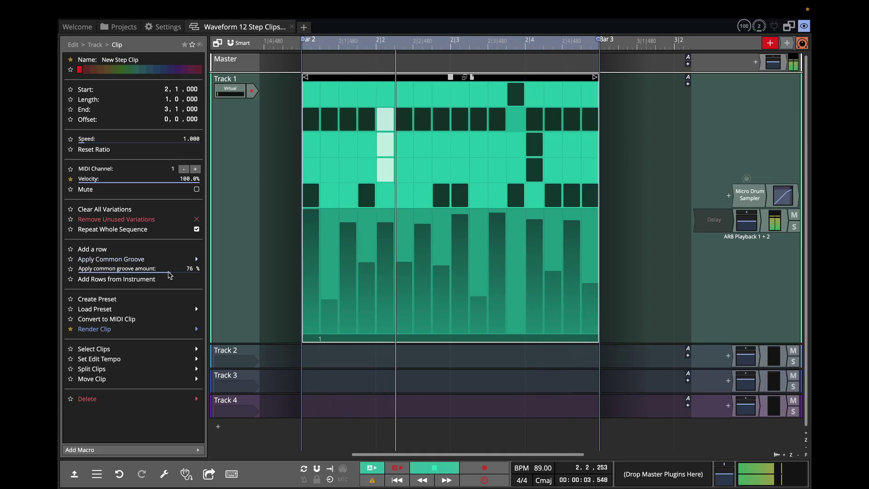
{"action": "left_click_drag", "start_coordinate": [168, 274], "coordinate": [161, 276]}
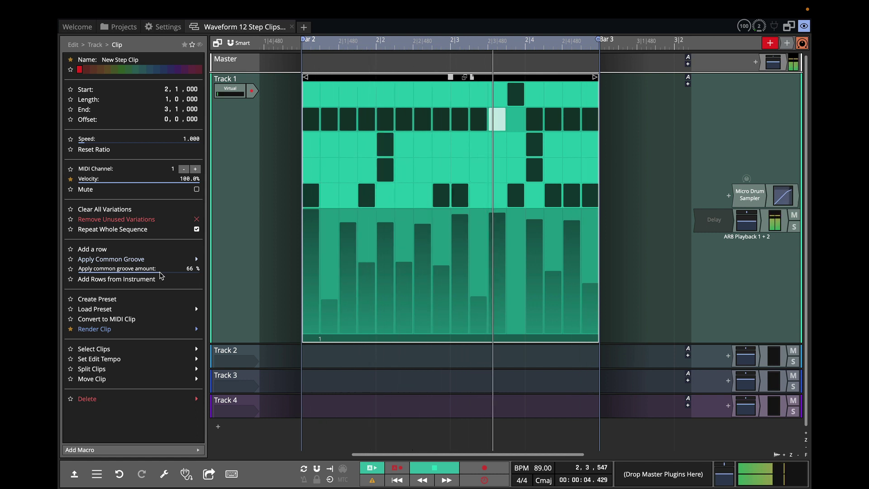
{"action": "key", "text": "space"}
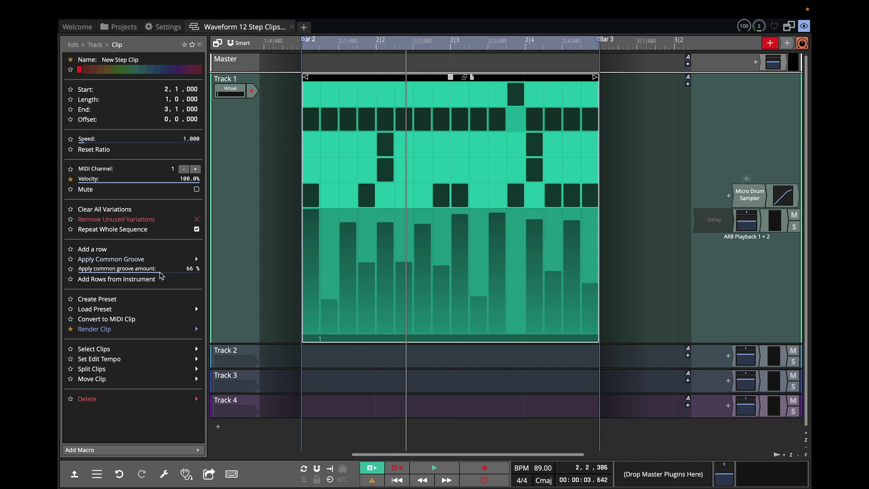
Extend the step clip to end at bar 6 and drag the loop end out to match.
{"action": "scroll", "coordinate": [357, 47], "scroll_direction": "down", "scroll_amount": 2}
{"action": "scroll", "coordinate": [357, 47], "scroll_direction": "down", "scroll_amount": 4}
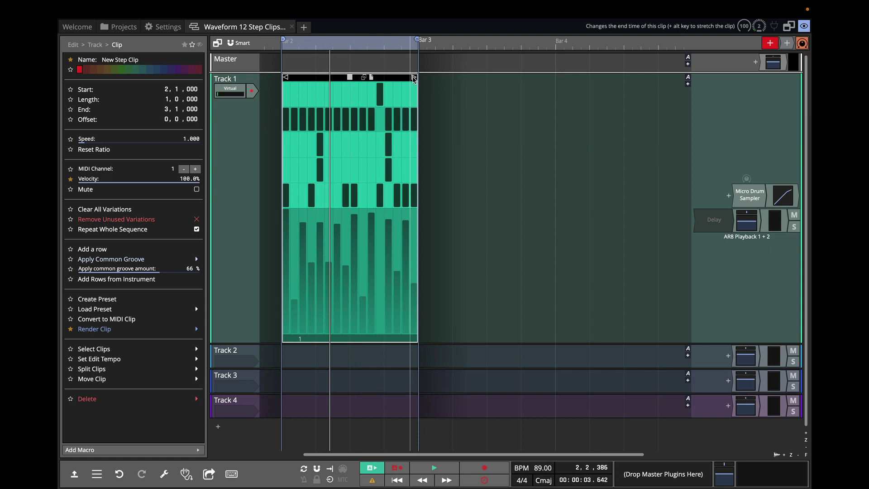
{"action": "left_click_drag", "start_coordinate": [415, 80], "coordinate": [664, 81]}
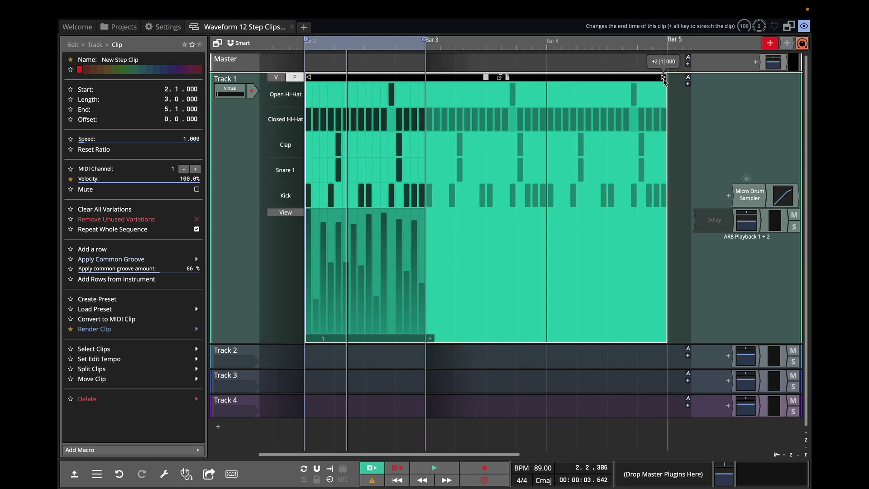
{"action": "left_click_drag", "start_coordinate": [424, 39], "coordinate": [664, 39]}
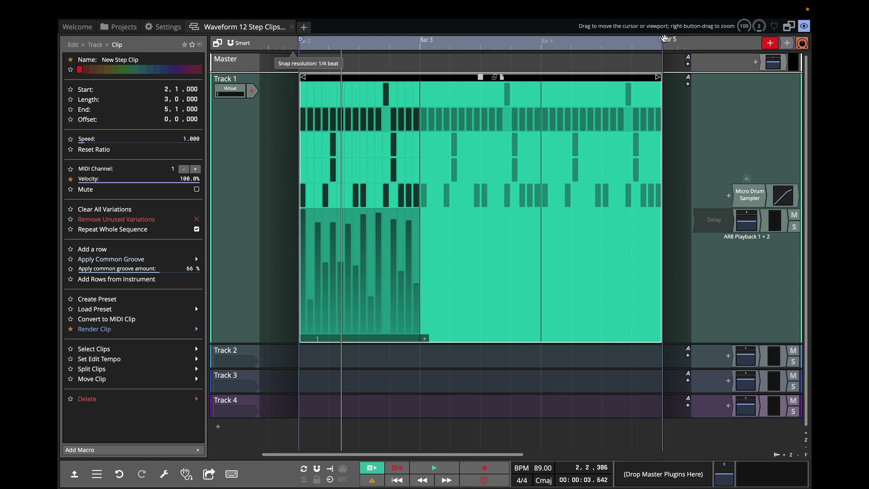
{"action": "scroll", "coordinate": [664, 39], "scroll_direction": "down", "scroll_amount": 3}
{"action": "scroll", "coordinate": [585, 77], "scroll_direction": "right", "scroll_amount": 3}
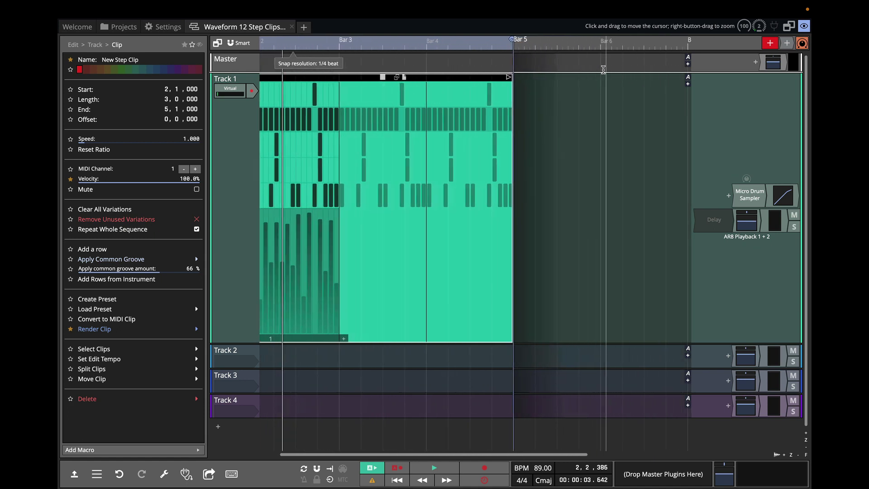
{"action": "left_click_drag", "start_coordinate": [509, 77], "coordinate": [598, 83]}
{"action": "left_click_drag", "start_coordinate": [512, 39], "coordinate": [600, 44]}
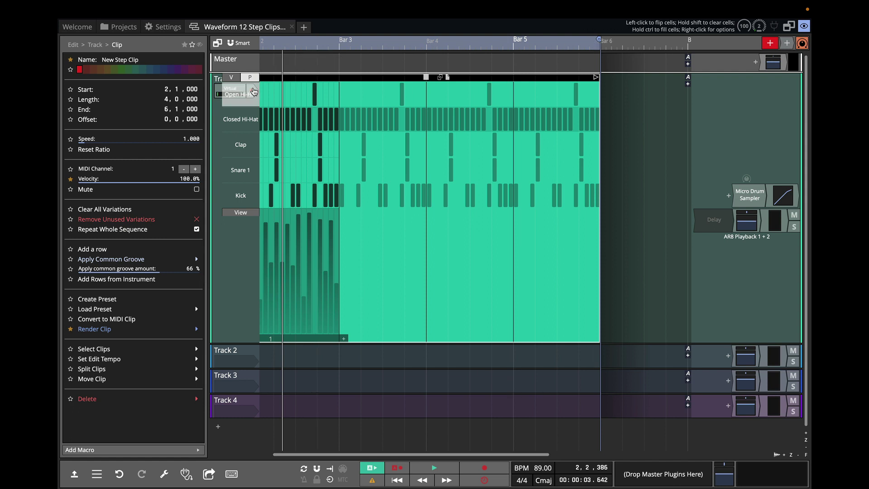
Hide the clip's P editing lane and play the four-bar drum pattern through.
{"action": "left_click", "coordinate": [251, 79]}
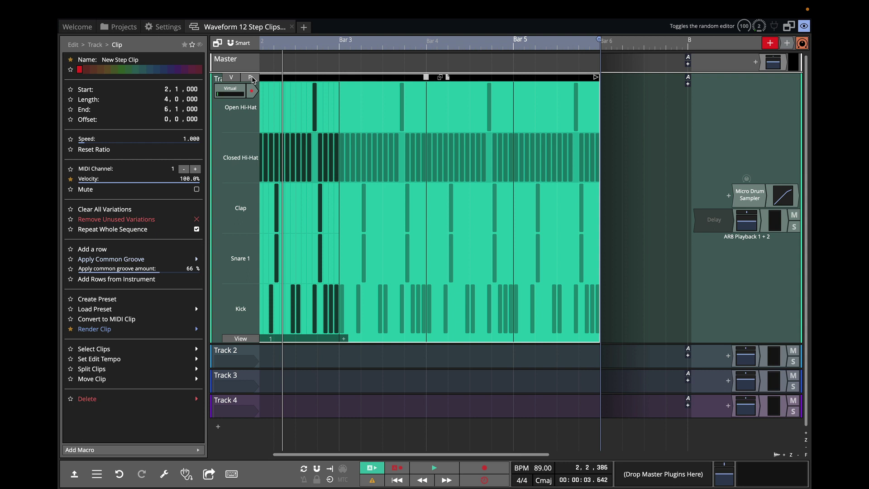
{"action": "key", "text": "space"}
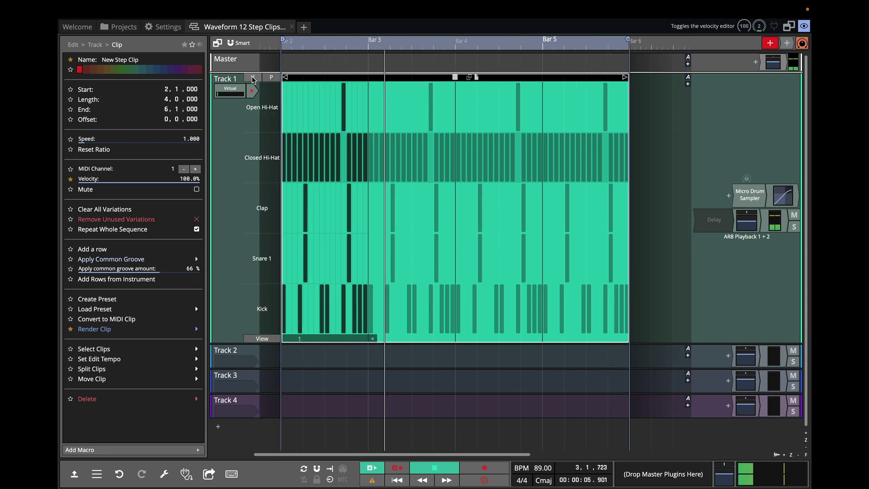
{"action": "key", "text": "space"}
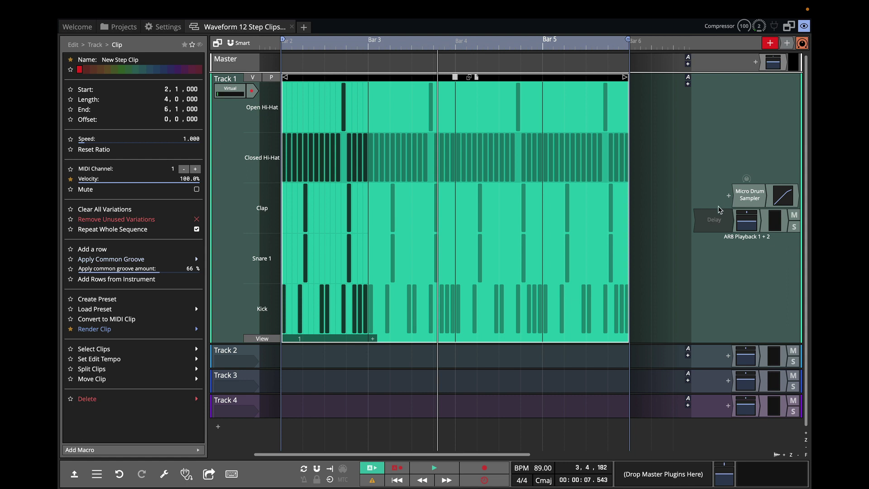
Open the Delay plugin editor and turn its mix down to 15% while listening.
{"action": "right_click", "coordinate": [714, 223]}
{"action": "left_click", "coordinate": [714, 222]}
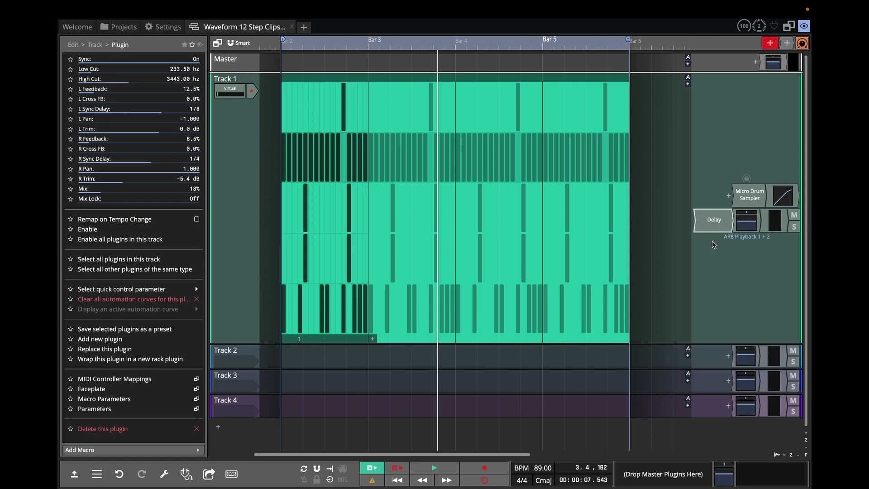
{"action": "double_click", "coordinate": [714, 221]}
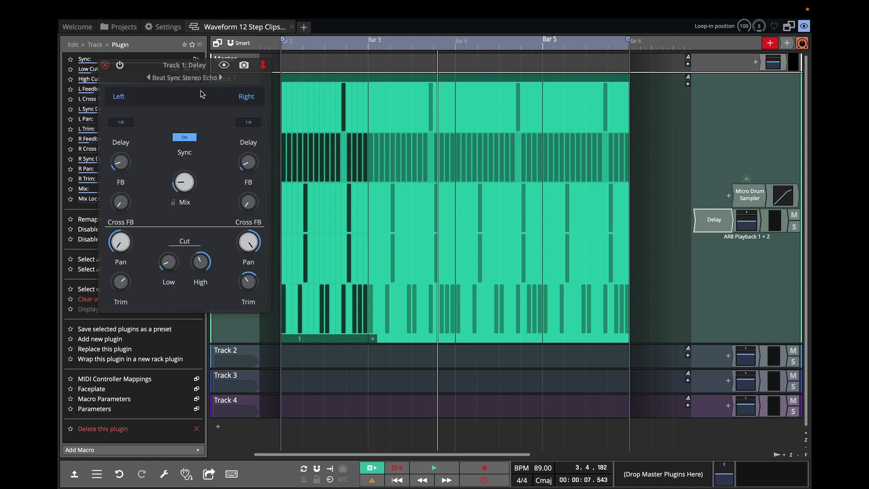
{"action": "left_click", "coordinate": [200, 80]}
{"action": "left_click", "coordinate": [203, 112]}
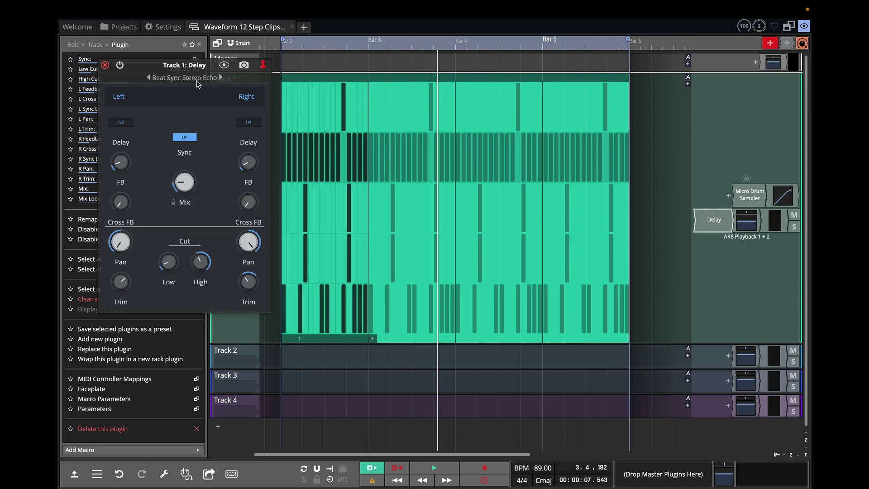
{"action": "left_click_drag", "start_coordinate": [182, 68], "coordinate": [391, 145]}
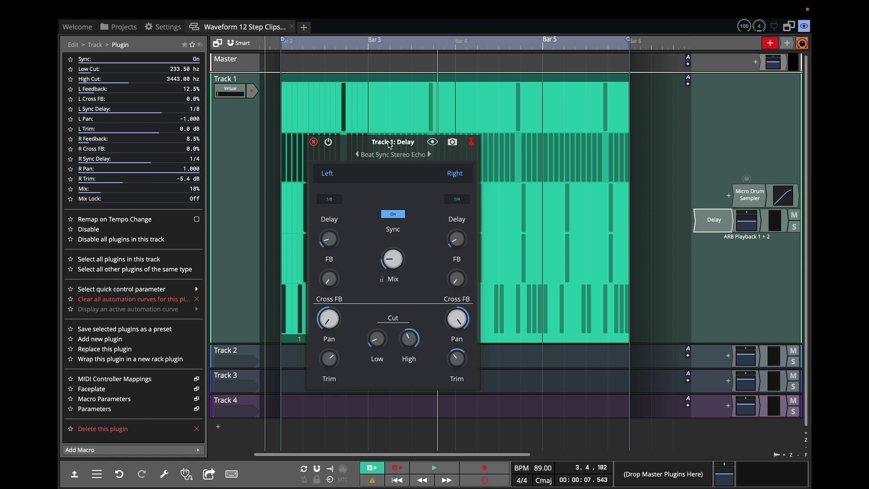
{"action": "key", "text": "space"}
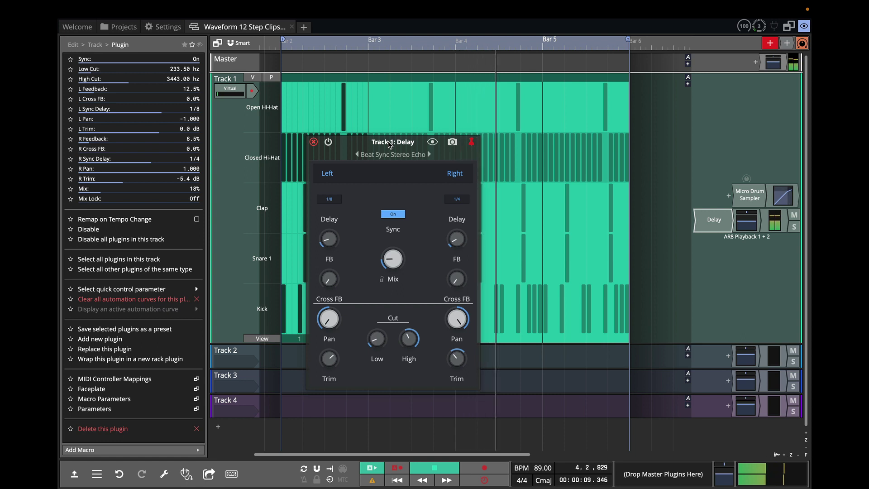
{"action": "left_click_drag", "start_coordinate": [393, 260], "coordinate": [394, 266]}
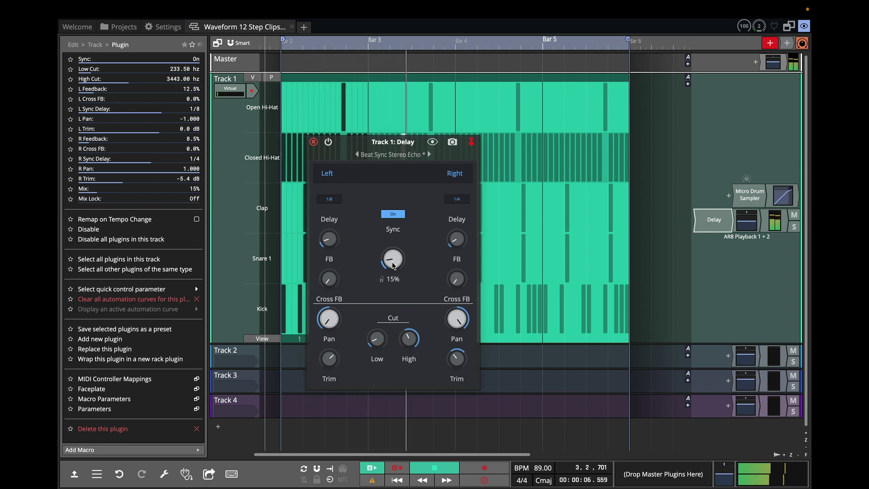
{"action": "key", "text": "space"}
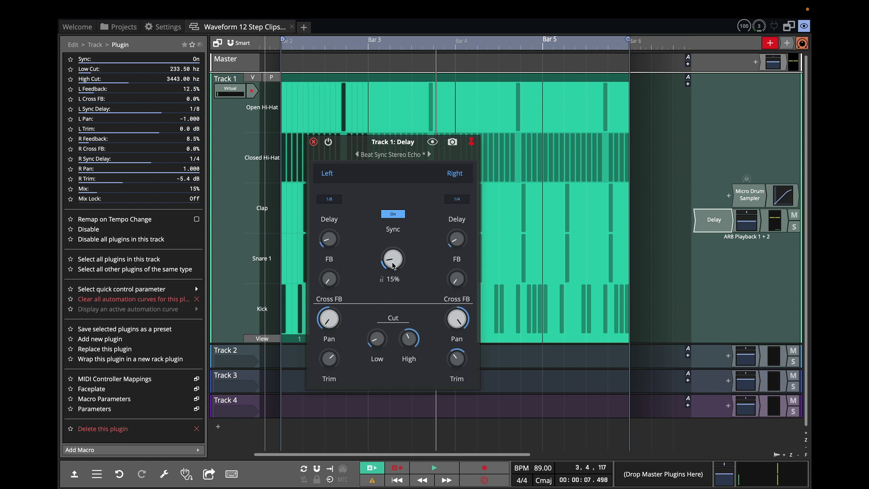
Close the delay editor, shorten the step clip back to one bar, and reduce Track 1's height.
{"action": "left_click", "coordinate": [313, 142]}
{"action": "scroll", "coordinate": [504, 78], "scroll_direction": "down", "scroll_amount": 2}
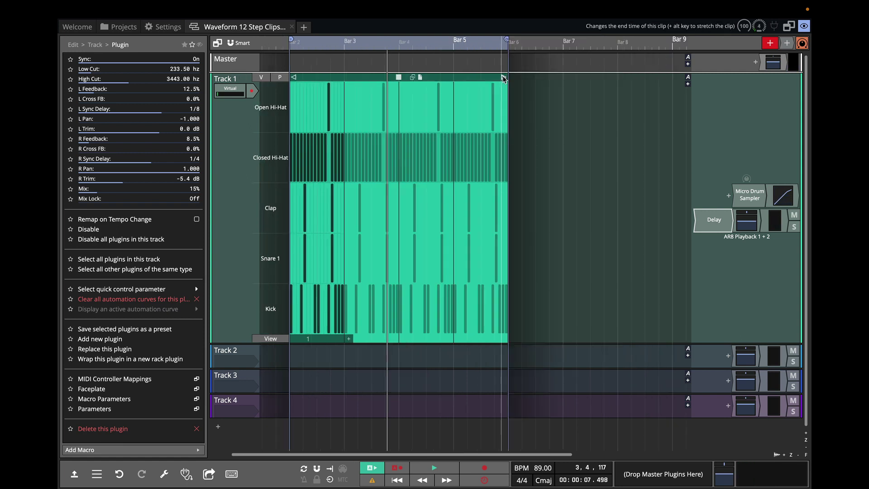
{"action": "left_click_drag", "start_coordinate": [504, 78], "coordinate": [338, 101]}
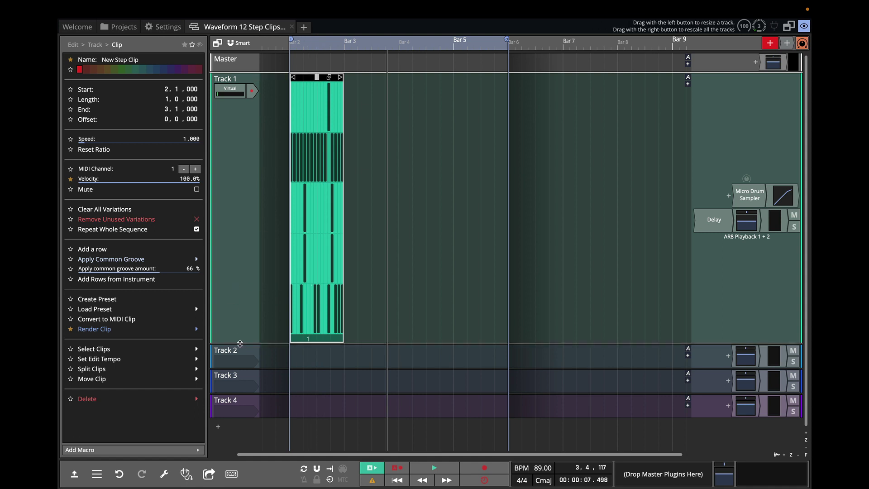
{"action": "left_click_drag", "start_coordinate": [240, 343], "coordinate": [249, 171]}
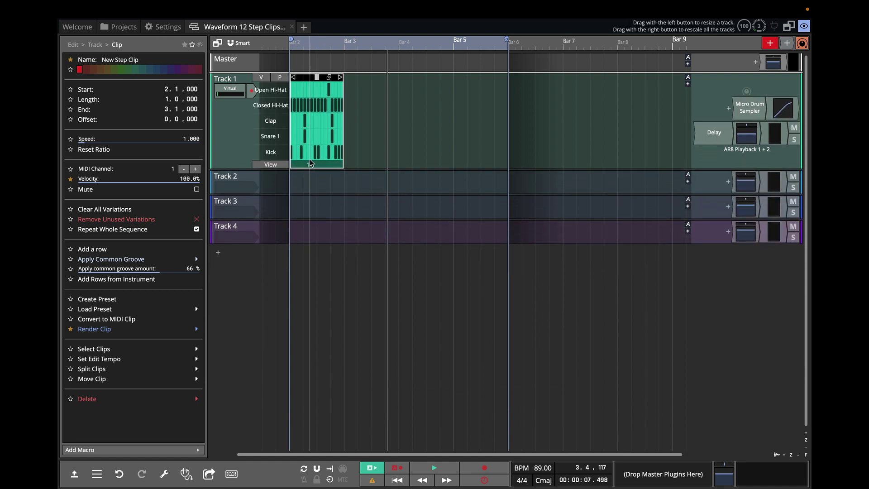
{"action": "scroll", "coordinate": [310, 163], "scroll_direction": "up", "scroll_amount": 4}
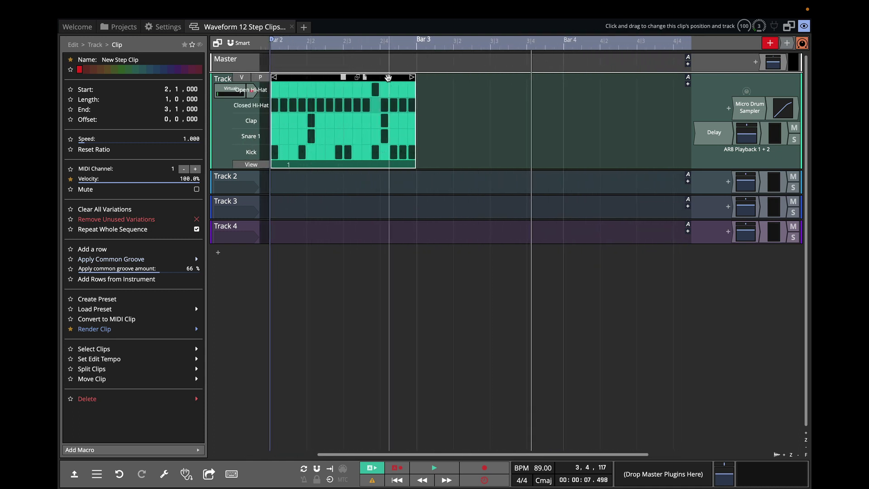
Duplicate the step clip into bar 3 with Ctrl+D and convert the copy to a MIDI clip.
{"action": "key", "text": "ctrl+d"}
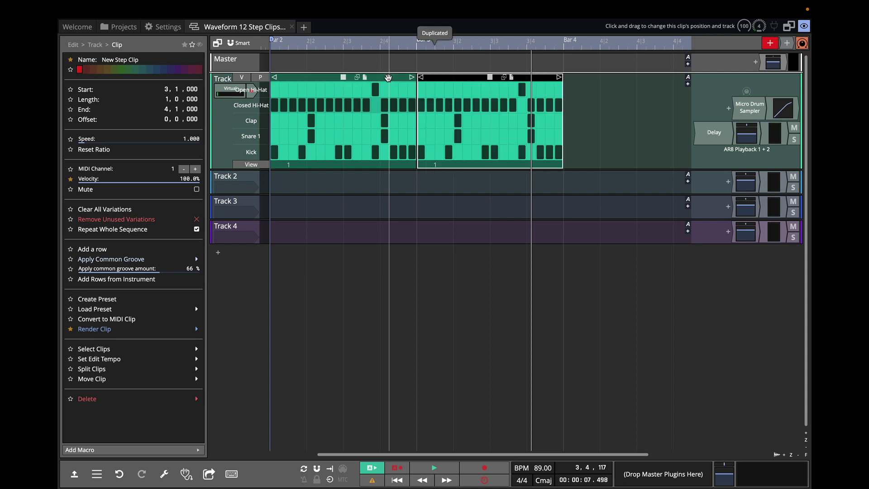
{"action": "right_click", "coordinate": [462, 78]}
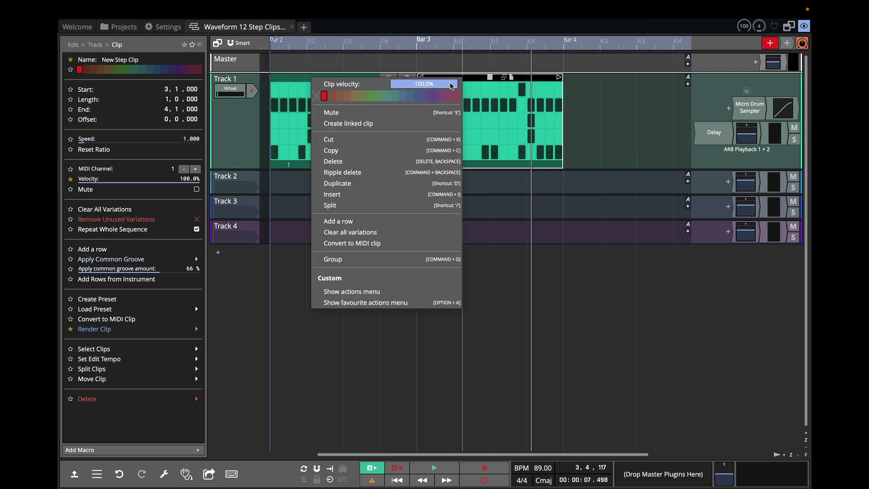
{"action": "left_click", "coordinate": [417, 244]}
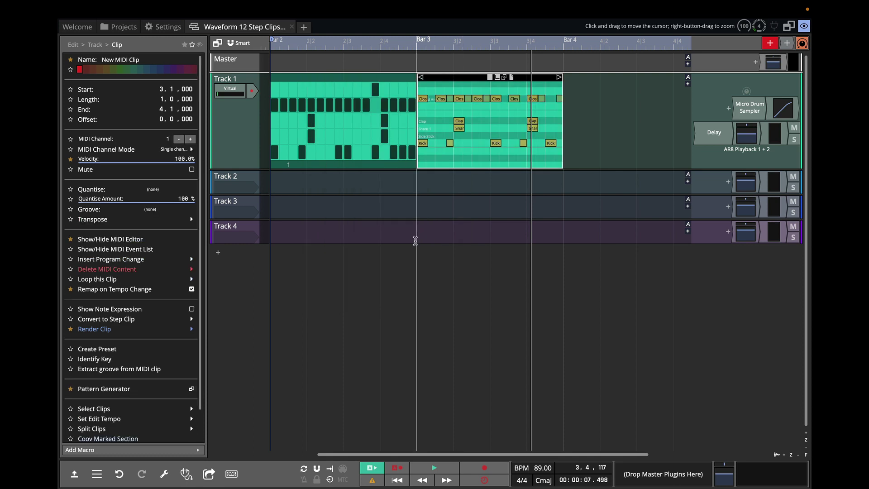
{"action": "mouse_move", "coordinate": [453, 136]}
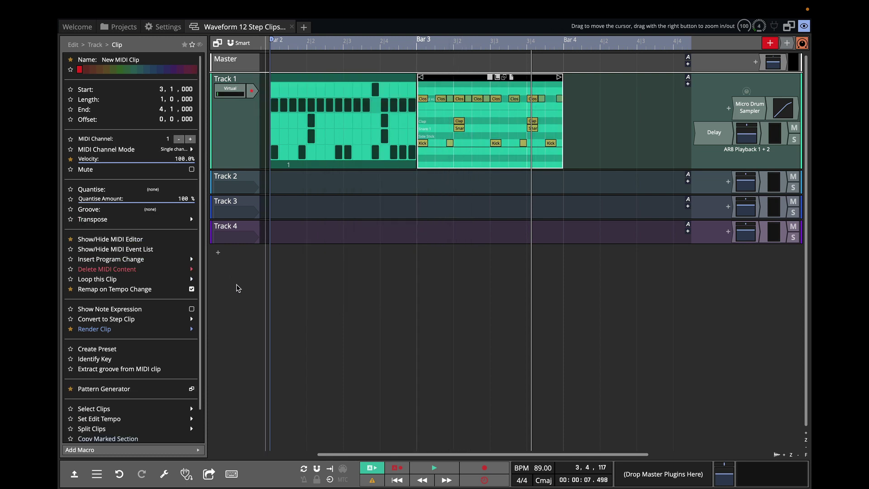
{"action": "key", "text": "Home"}
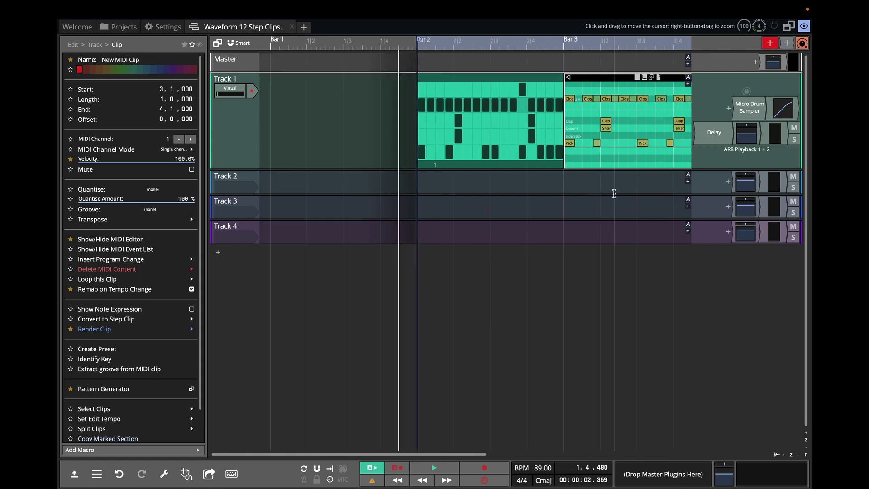
{"action": "scroll", "coordinate": [614, 193], "scroll_direction": "down", "scroll_amount": 1}
{"action": "left_click_drag", "start_coordinate": [583, 187], "coordinate": [499, 121]}
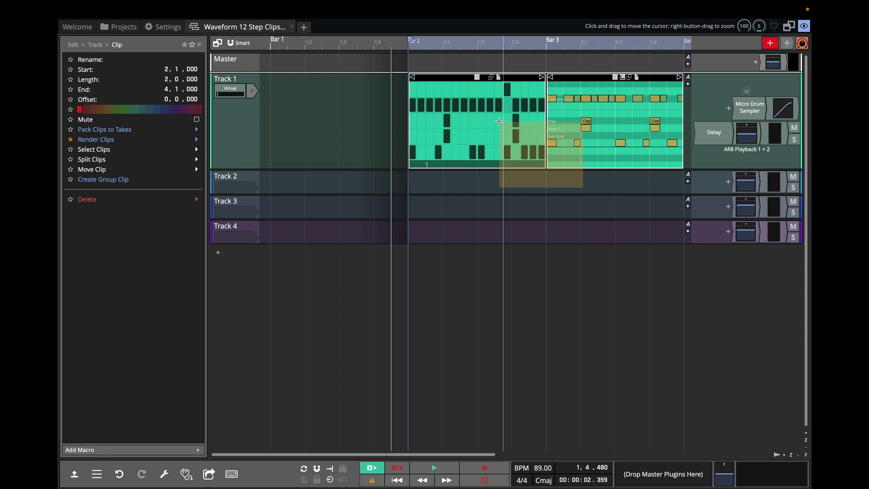
{"action": "left_click_drag", "start_coordinate": [499, 122], "coordinate": [500, 123]}
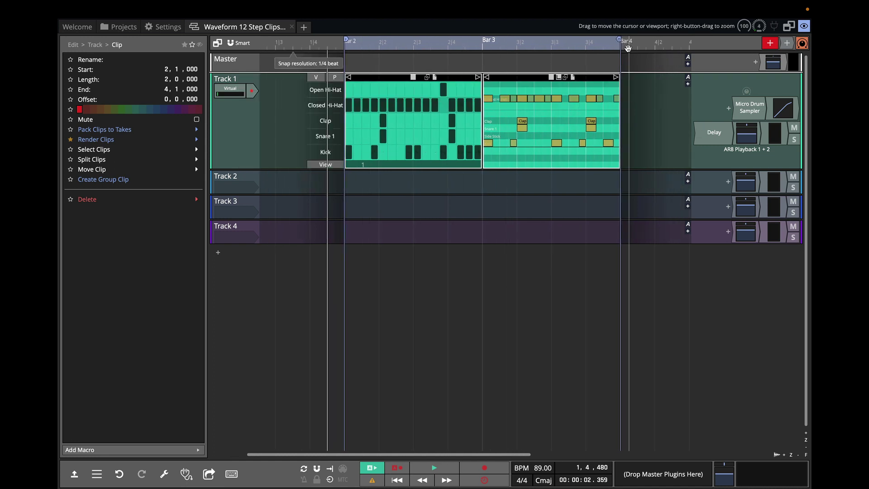
{"action": "key", "text": "space"}
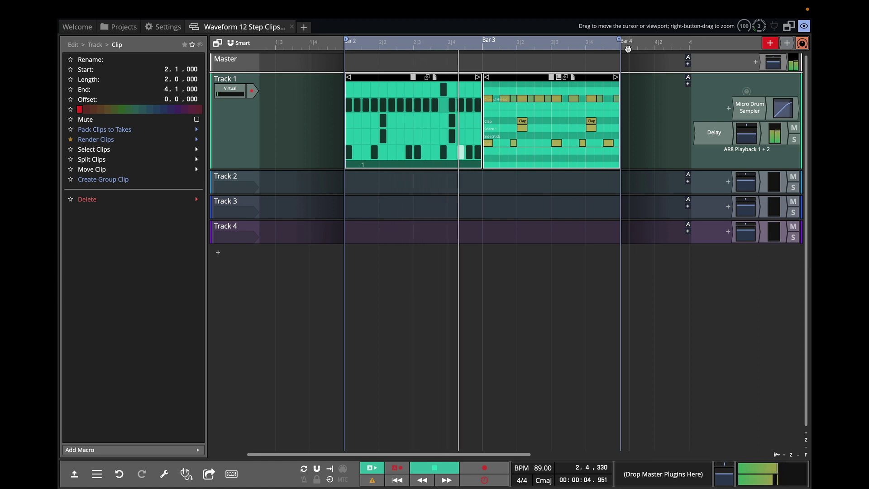
{"action": "key", "text": "space"}
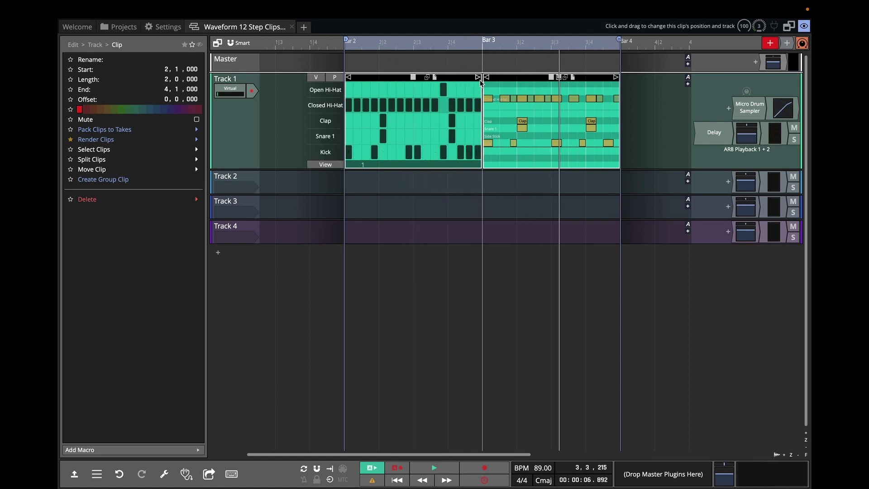
In the New MIDI Clip's piano roll, split the 3|3 hi-hat note into three 1/3 triplet notes.
{"action": "mouse_move", "coordinate": [491, 77]}
{"action": "double_click", "coordinate": [526, 77]}
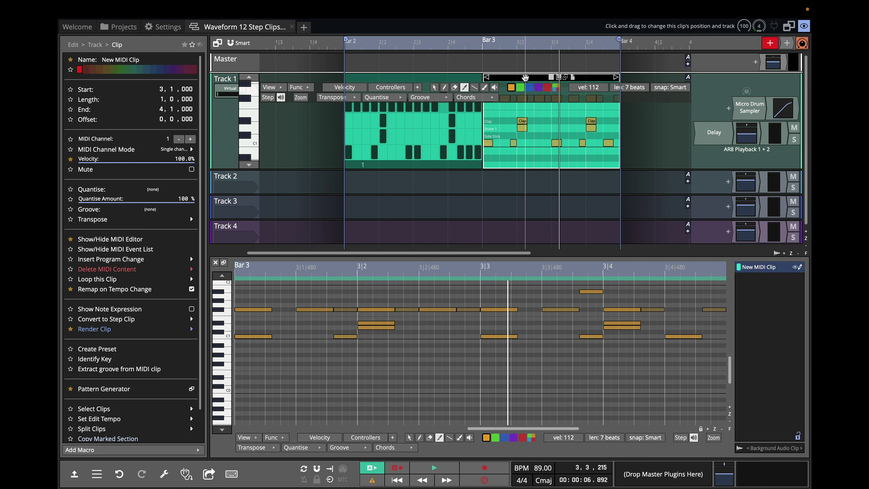
{"action": "left_click", "coordinate": [409, 438]}
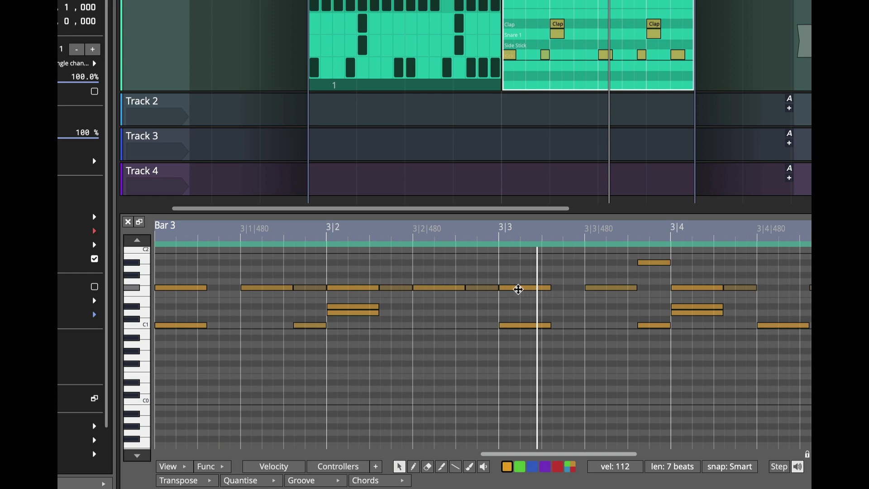
{"action": "right_click", "coordinate": [519, 289]}
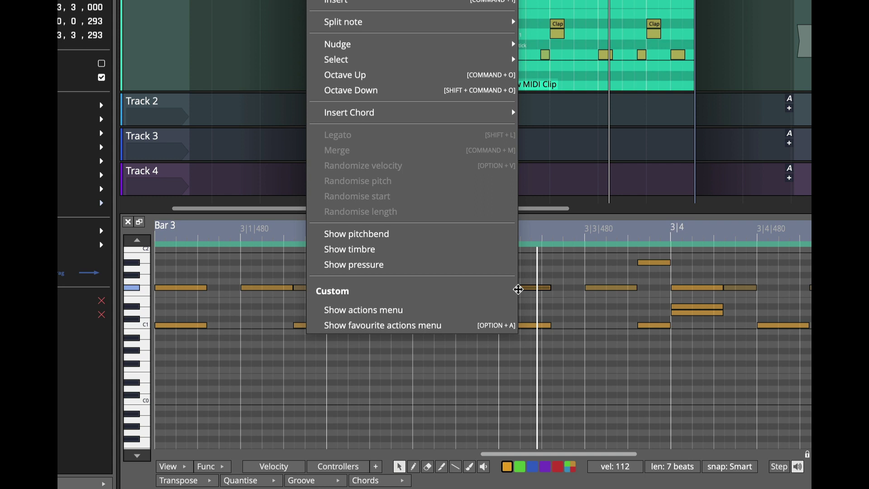
{"action": "mouse_move", "coordinate": [503, 30]}
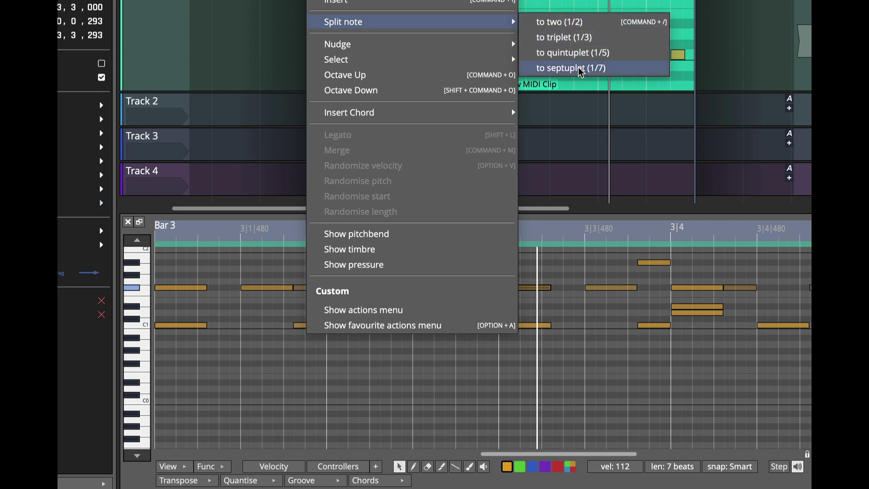
{"action": "left_click", "coordinate": [573, 38]}
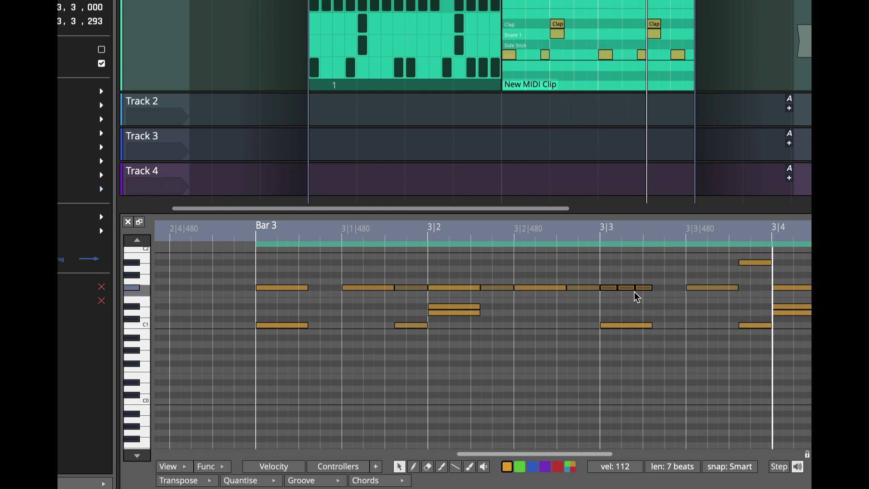
With the cut tool, chop the kick note at 3|3 with three cuts and play the pattern back.
{"action": "left_click", "coordinate": [550, 68]}
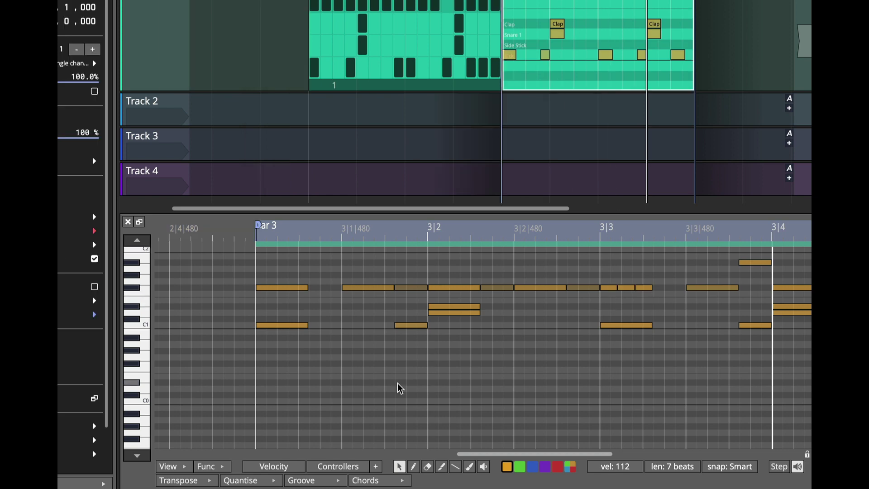
{"action": "left_click", "coordinate": [442, 469]}
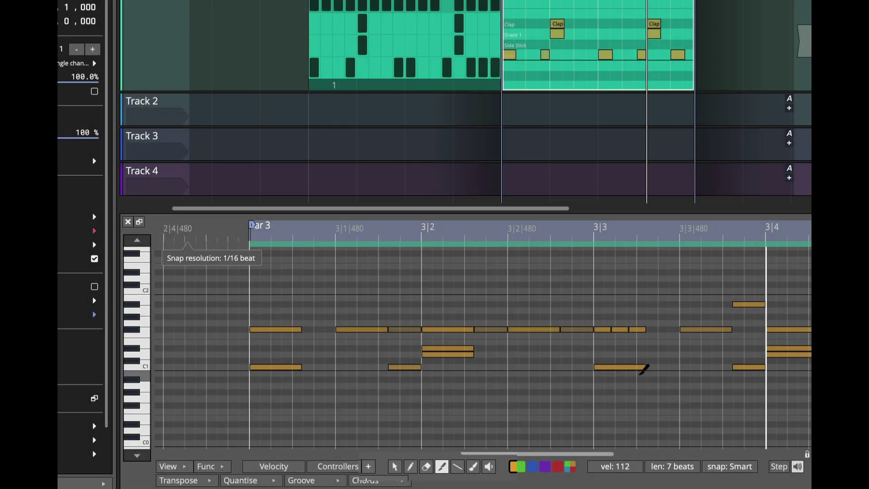
{"action": "scroll", "coordinate": [641, 372], "scroll_direction": "up", "scroll_amount": 2}
{"action": "scroll", "coordinate": [641, 372], "scroll_direction": "right", "scroll_amount": 3}
{"action": "scroll", "coordinate": [595, 234], "scroll_direction": "up", "scroll_amount": 3}
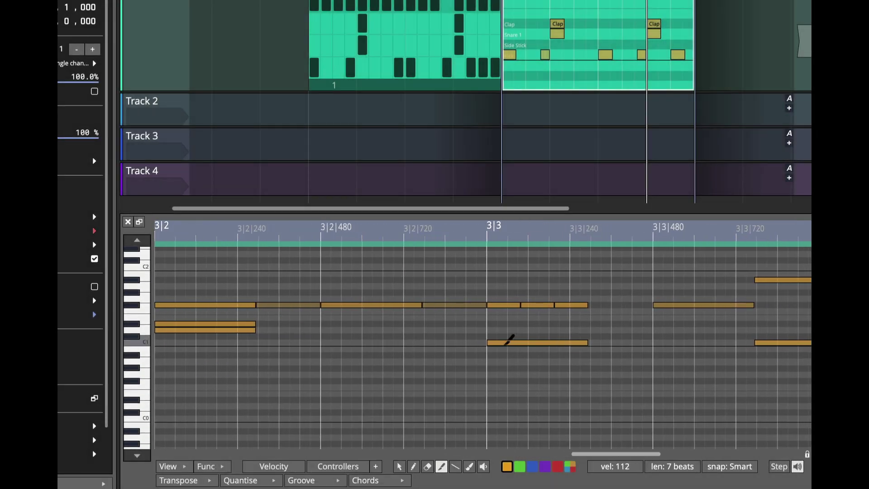
{"action": "left_click", "coordinate": [507, 343]}
{"action": "left_click", "coordinate": [538, 343]}
{"action": "left_click", "coordinate": [560, 342]}
{"action": "key", "text": "space"}
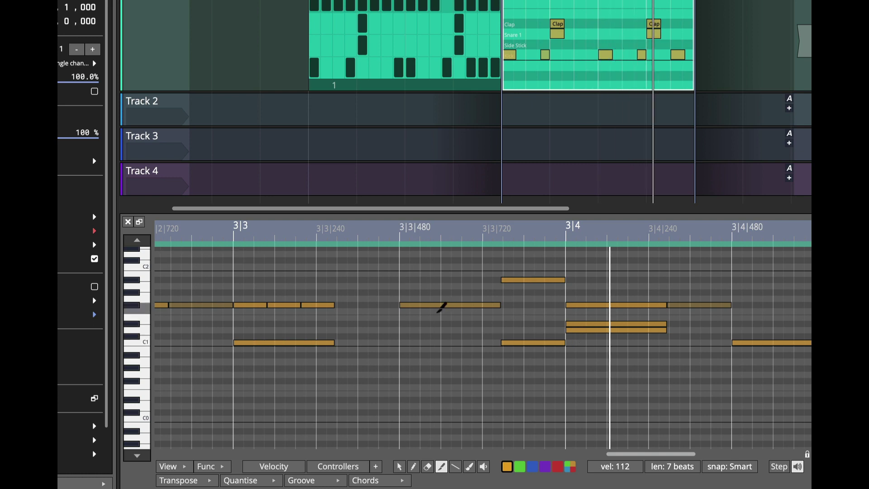
Cut the hi-hat notes at 3|3|480 and 3|4 into shorter rapid-fire roll pieces.
{"action": "left_click", "coordinate": [441, 305]}
{"action": "left_click", "coordinate": [597, 303]}
{"action": "left_click", "coordinate": [639, 302]}
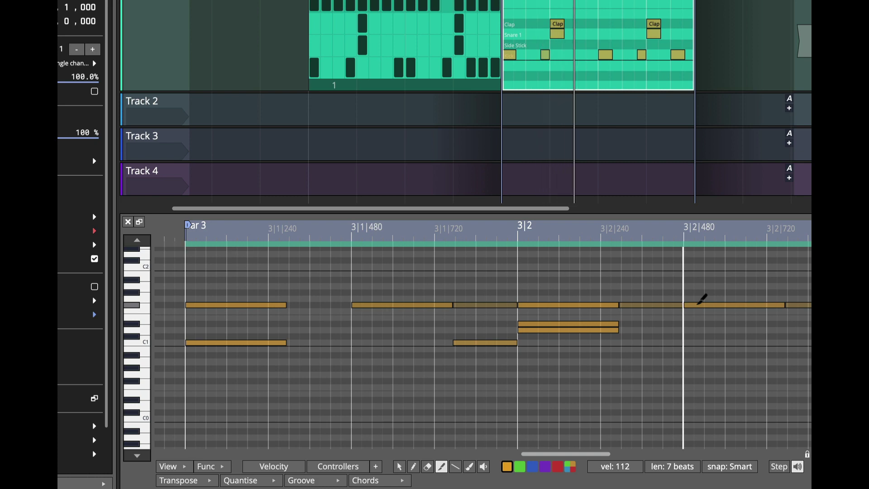
{"action": "scroll", "coordinate": [695, 230], "scroll_direction": "down", "scroll_amount": 4}
{"action": "scroll", "coordinate": [696, 231], "scroll_direction": "down", "scroll_amount": 1}
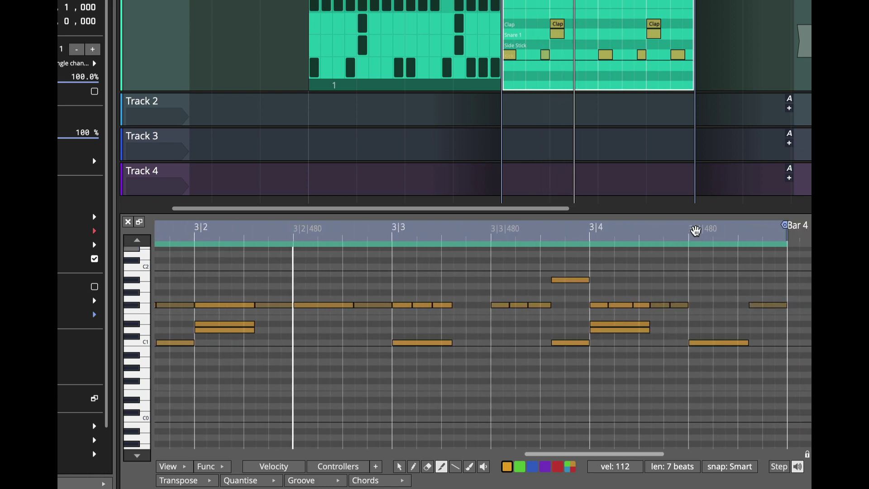
Delete the New MIDI Clip and extend the Track 1 step clip to end at Bar 4.
{"action": "key", "text": "Delete"}
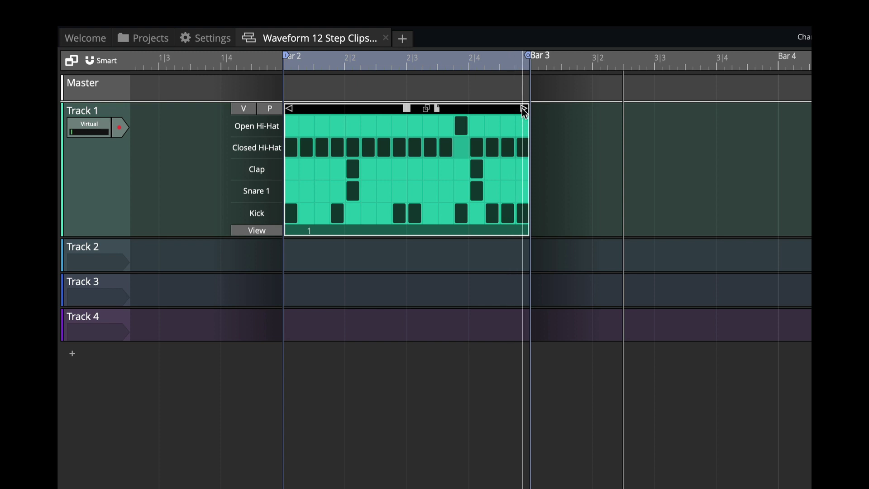
{"action": "mouse_move", "coordinate": [523, 107]}
{"action": "left_mouse_down"}
{"action": "mouse_move", "coordinate": [607, 108]}
{"action": "mouse_move", "coordinate": [491, 108]}
{"action": "mouse_move", "coordinate": [484, 125]}
{"action": "left_mouse_up"}
{"action": "key", "text": "ctrl+z"}
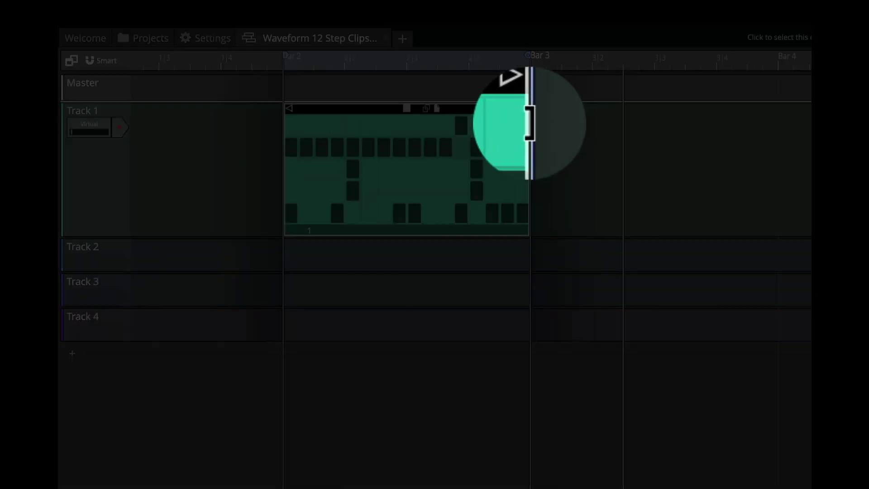
{"action": "left_click_drag", "start_coordinate": [530, 123], "coordinate": [773, 111]}
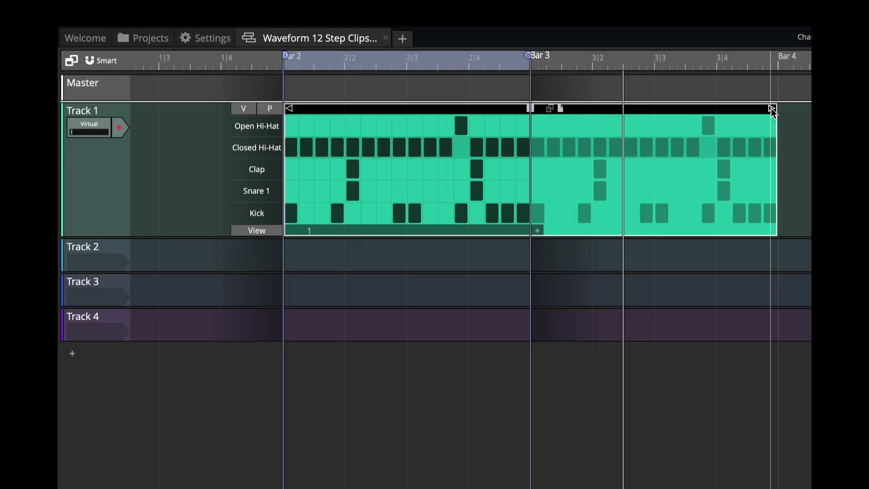
Undo the step clip's resizes so it spans Bar 2 to Bar 3, then zoom to fit it.
{"action": "scroll", "coordinate": [533, 188], "scroll_direction": "down", "scroll_amount": 5}
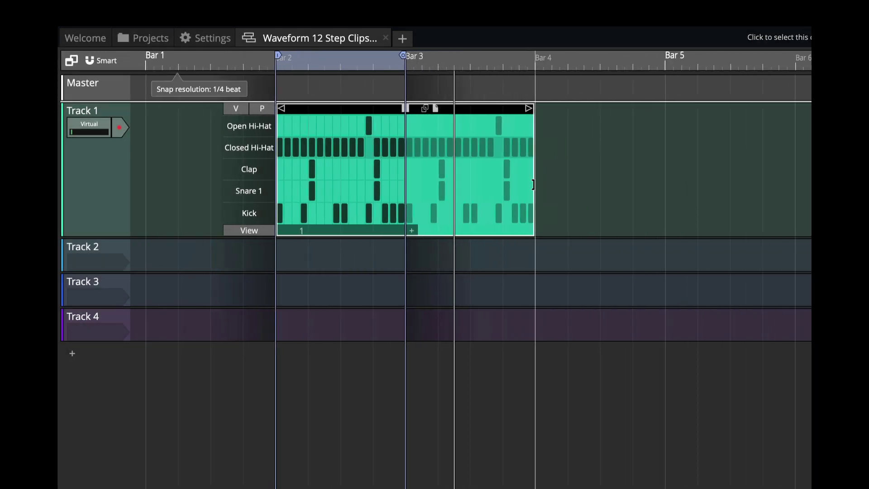
{"action": "scroll", "coordinate": [533, 184], "scroll_direction": "down", "scroll_amount": 8}
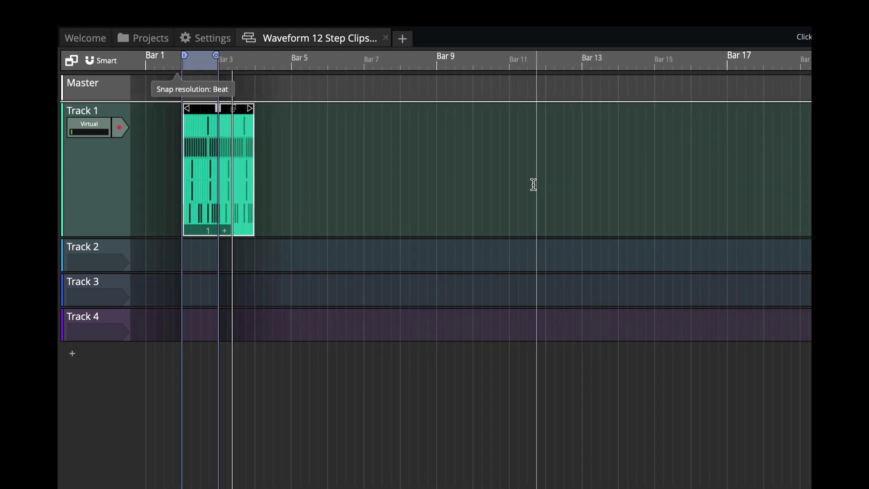
{"action": "scroll", "coordinate": [533, 184], "scroll_direction": "down", "scroll_amount": 6}
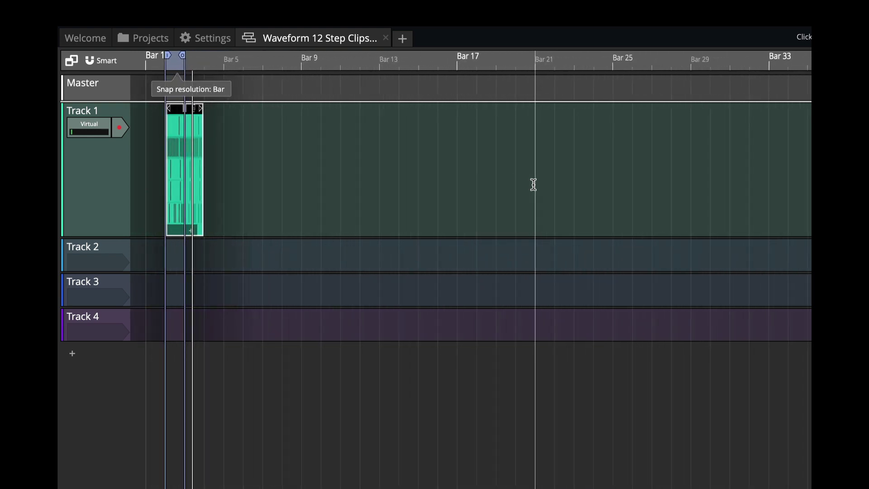
{"action": "scroll", "coordinate": [314, 183], "scroll_direction": "down", "scroll_amount": 5}
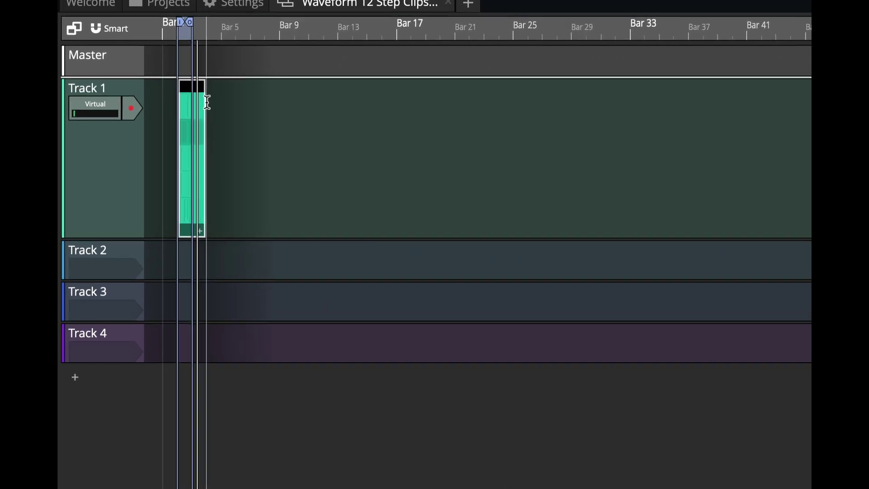
{"action": "left_click_drag", "start_coordinate": [217, 93], "coordinate": [750, 107]}
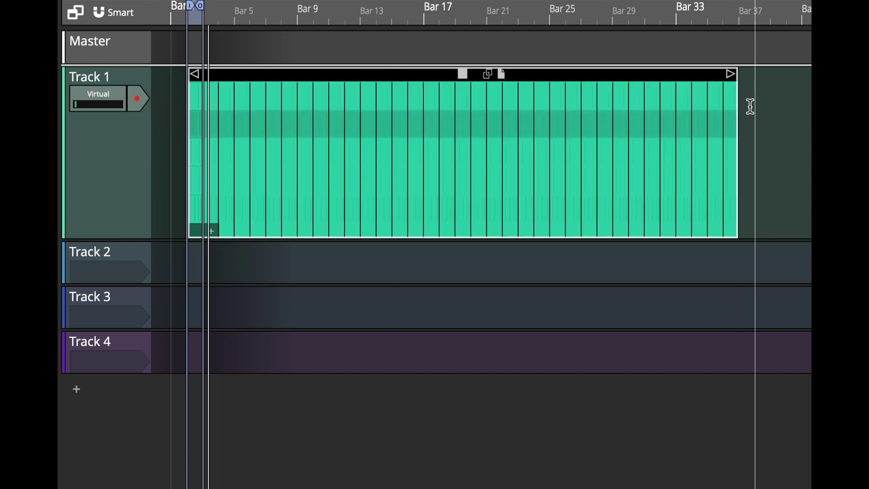
{"action": "key", "text": "ctrl+z"}
{"action": "key", "text": "ctrl+z"}
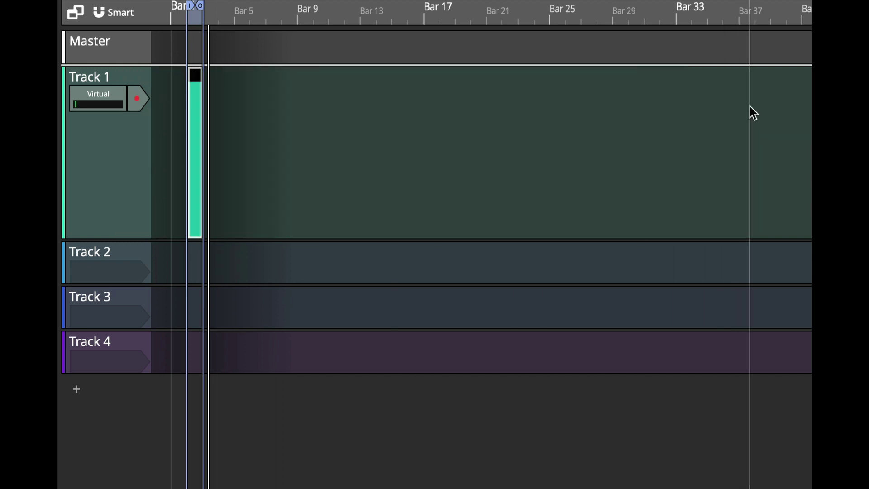
{"action": "key", "text": "z"}
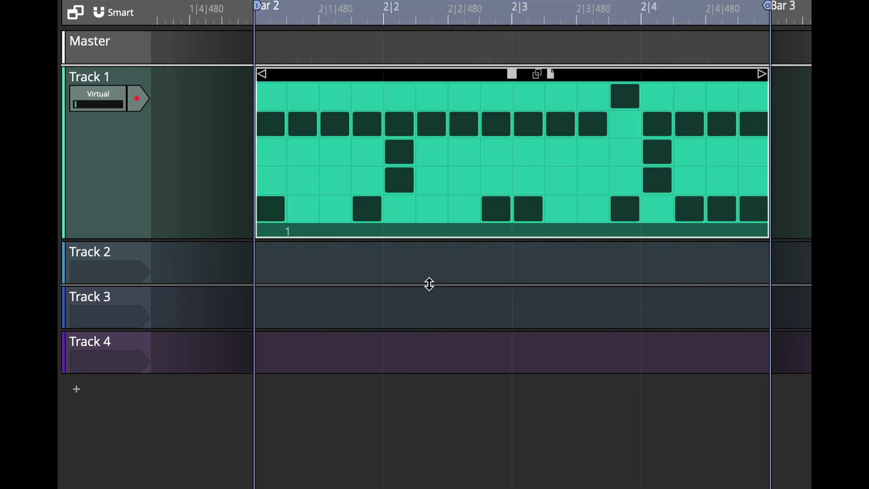